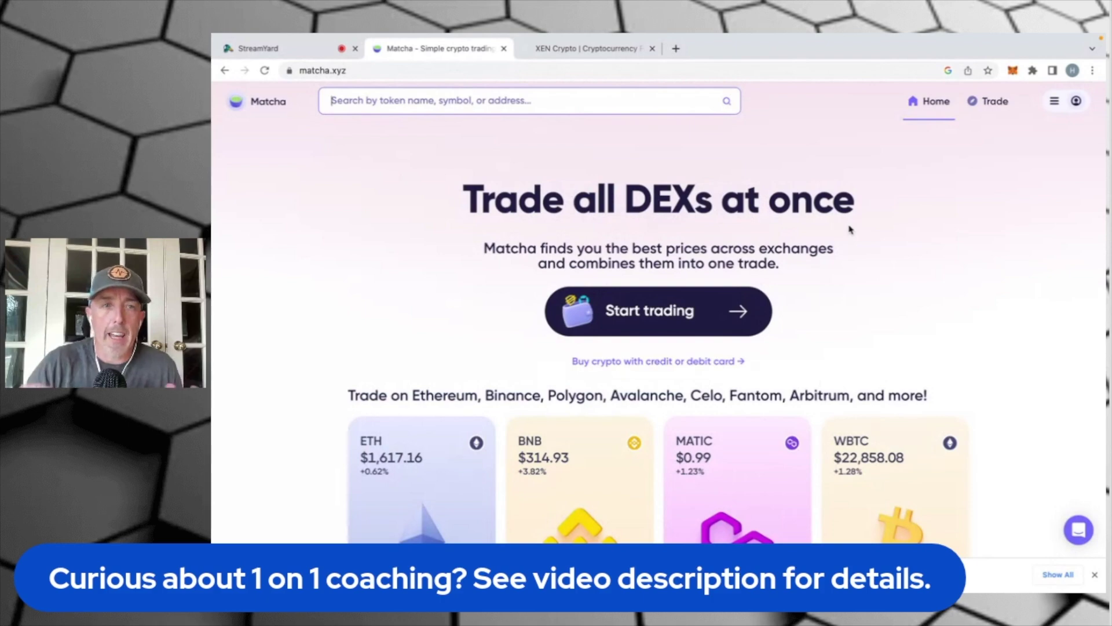
# Step: Connect the MetaMask wallet account to Matcha and open the Ethereum (ETH) trading page
pyautogui.click(1065, 100)
pyautogui.click(992, 150)
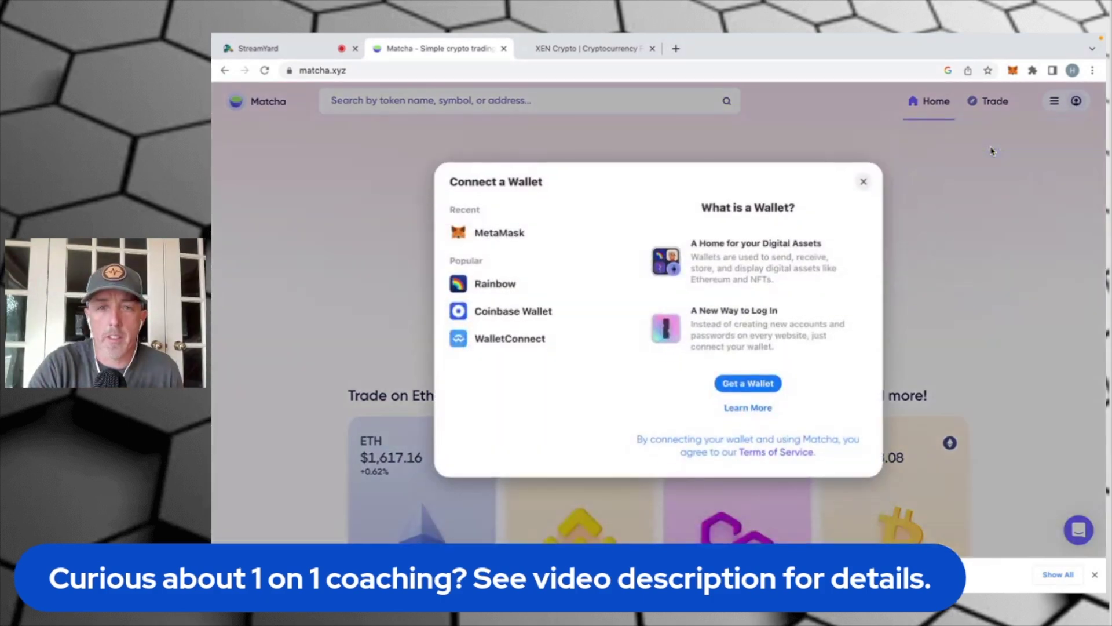
pyautogui.click(482, 238)
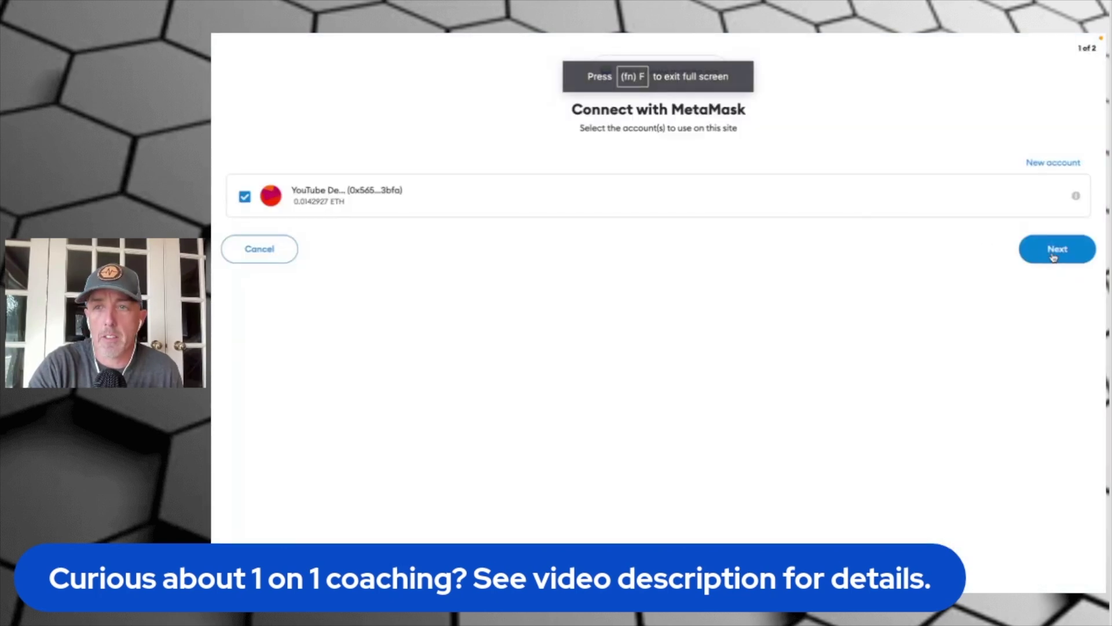
pyautogui.click(1055, 254)
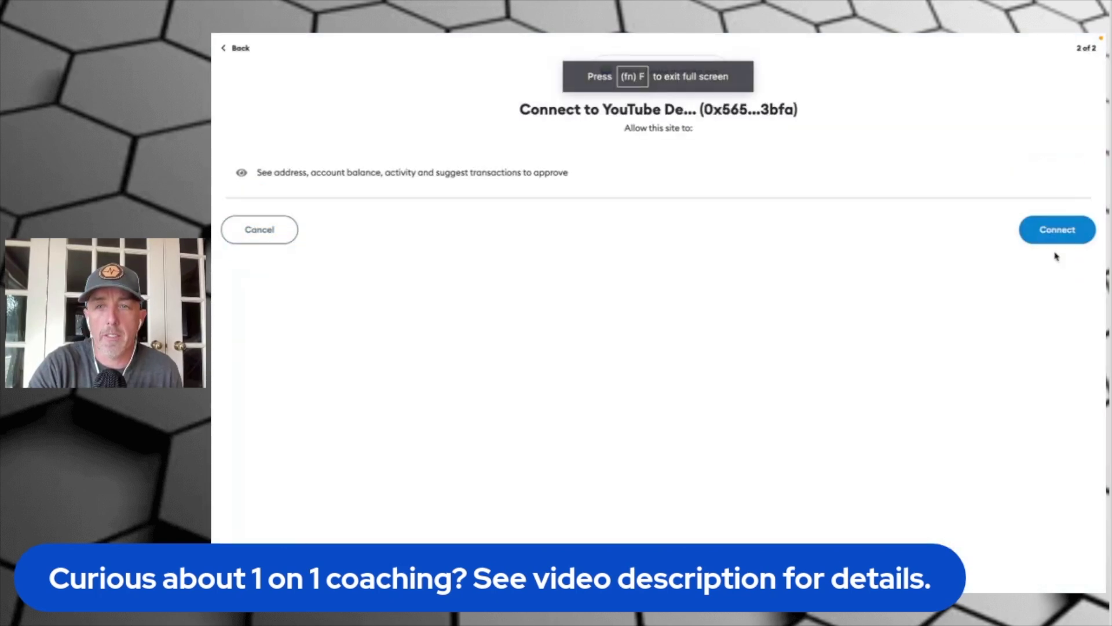
pyautogui.click(1060, 233)
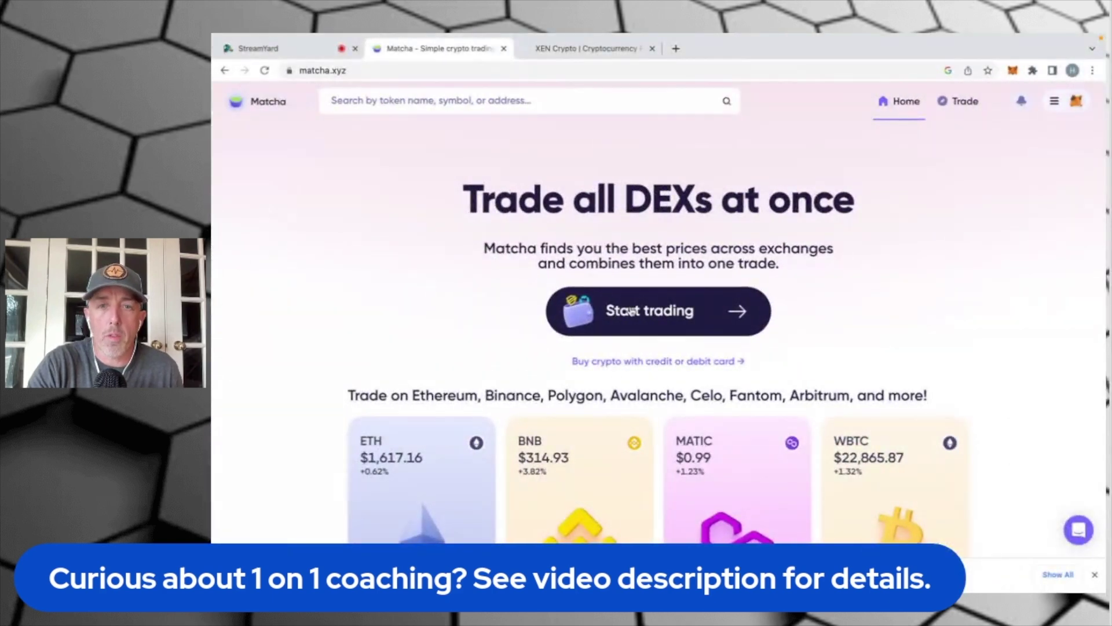
pyautogui.click(646, 312)
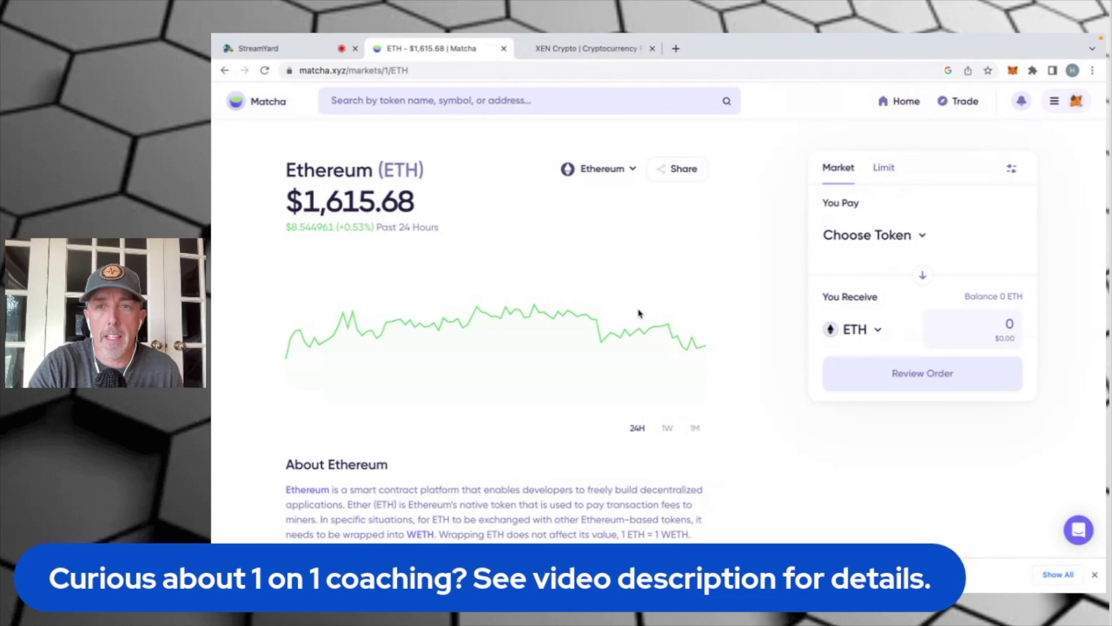
# Step: Open the You Receive token picker and search for 'xen'
pyautogui.moveTo(888, 177)
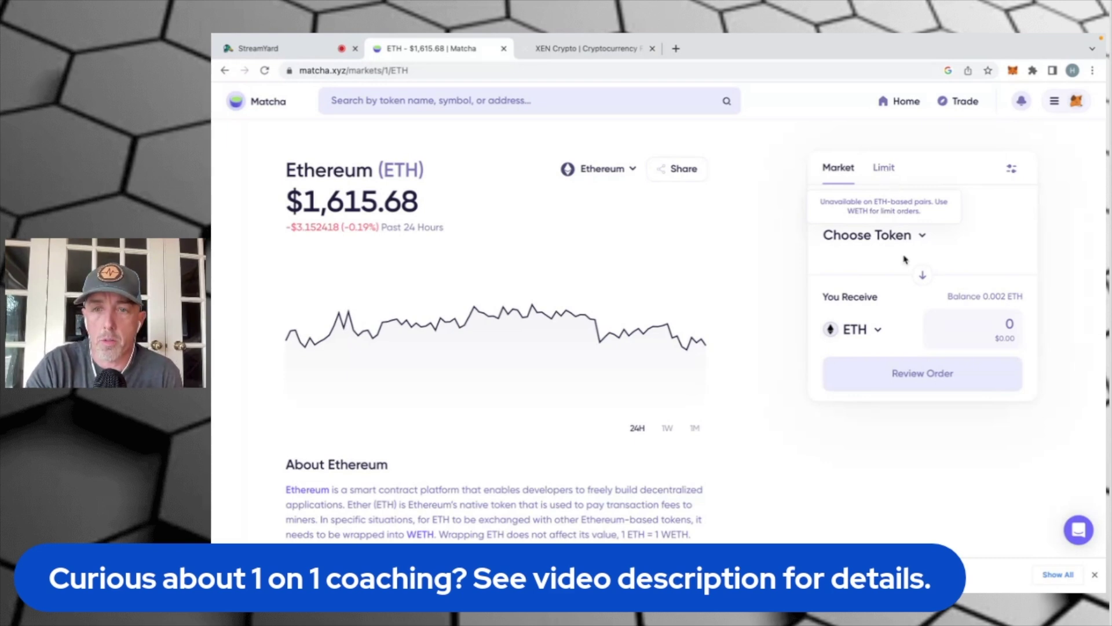
pyautogui.click(879, 331)
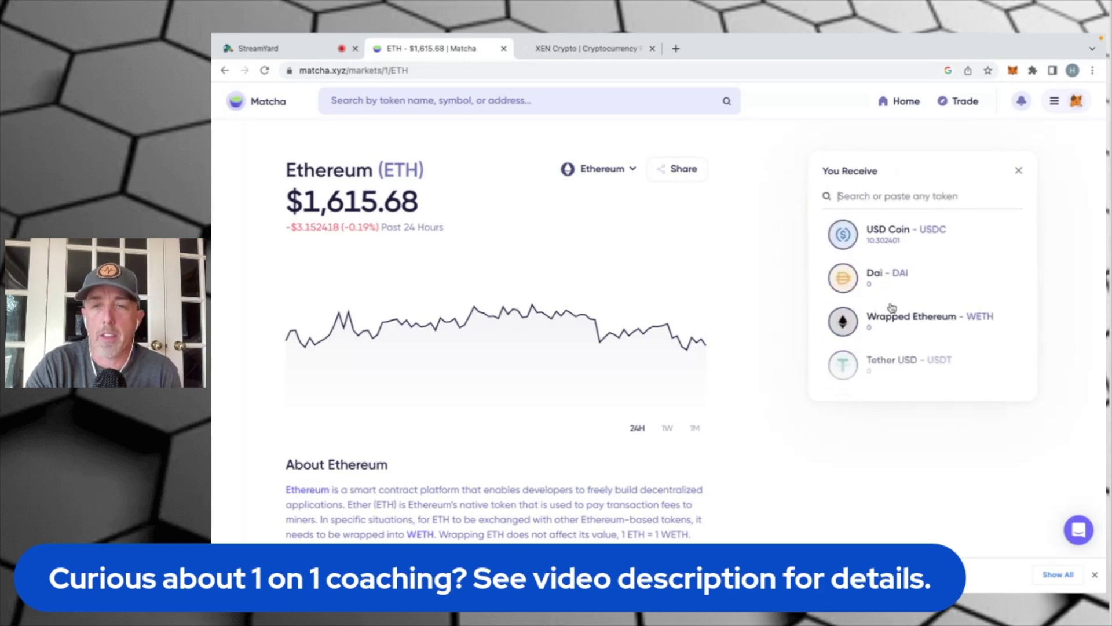
pyautogui.scroll(-2, 896, 269)
pyautogui.scroll(2, 898, 272)
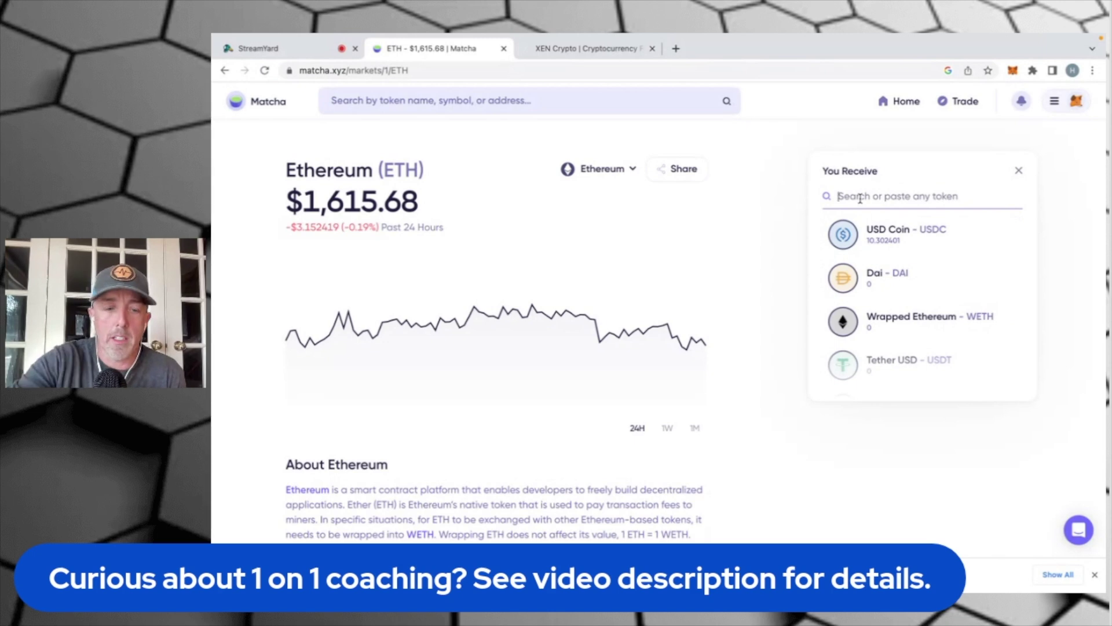
pyautogui.write('xen')
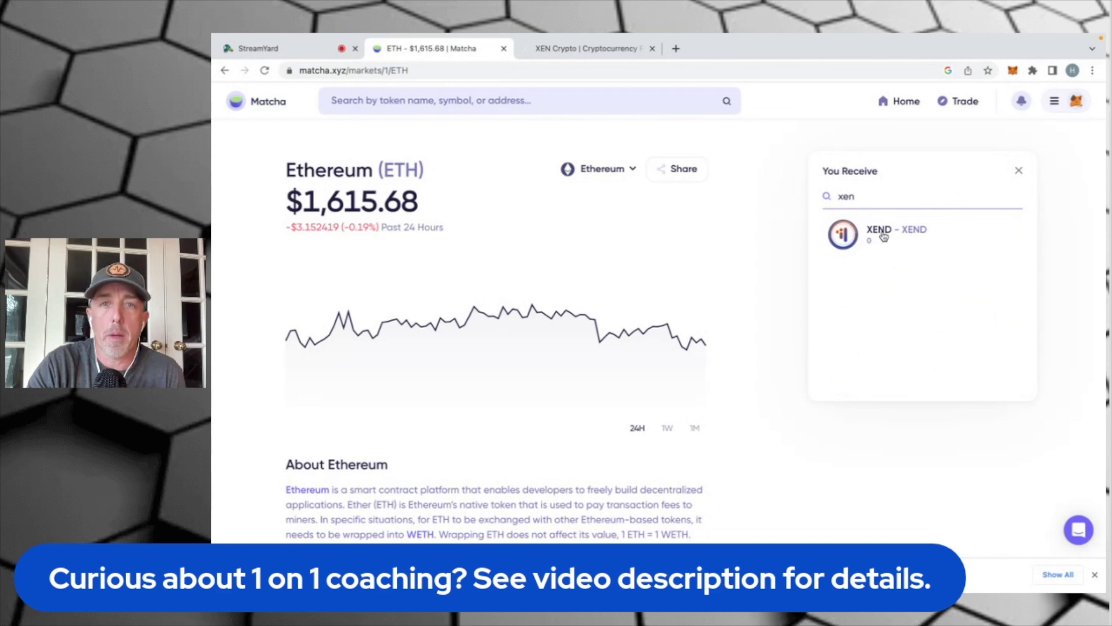
# Step: Copy the XEN Token contract address from Etherscan, then clear Matcha's 'xen' token search
pyautogui.click(571, 53)
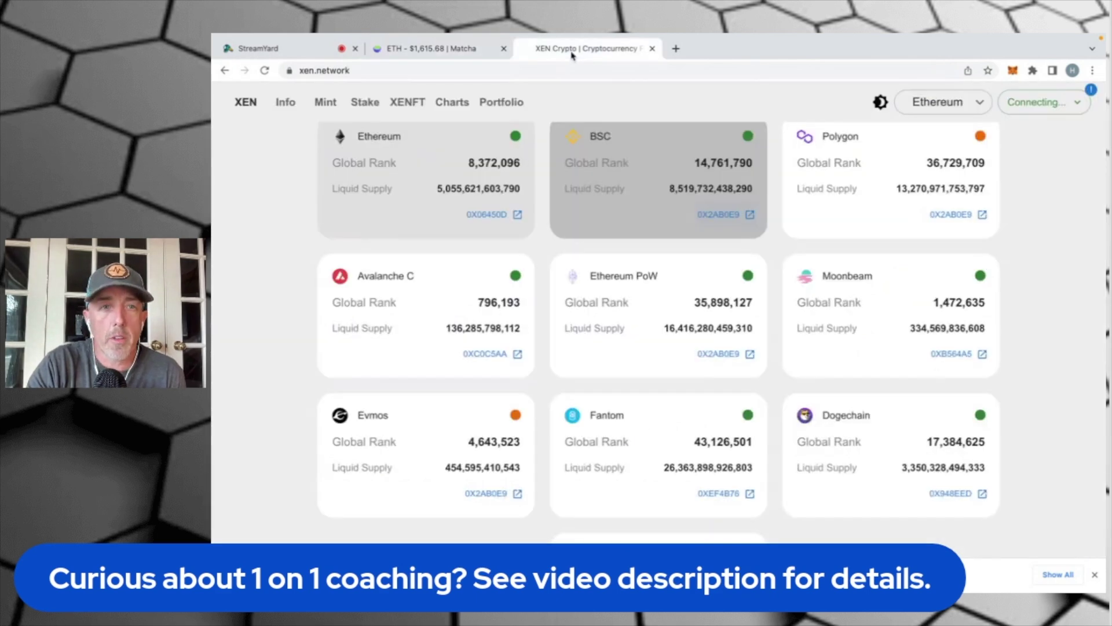
pyautogui.click(505, 213)
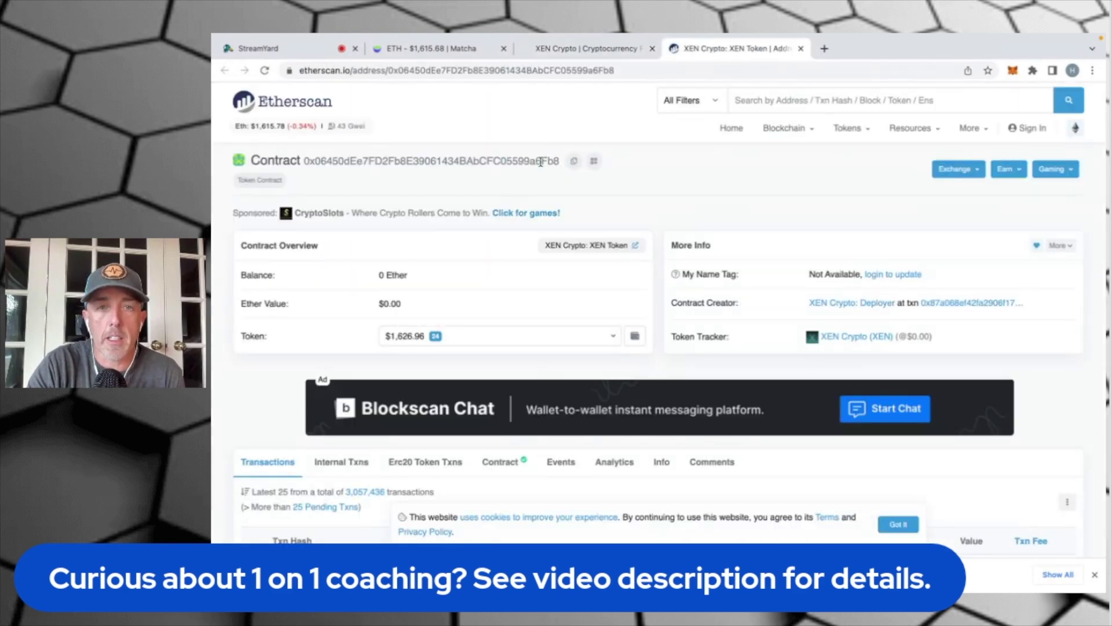
pyautogui.click(573, 160)
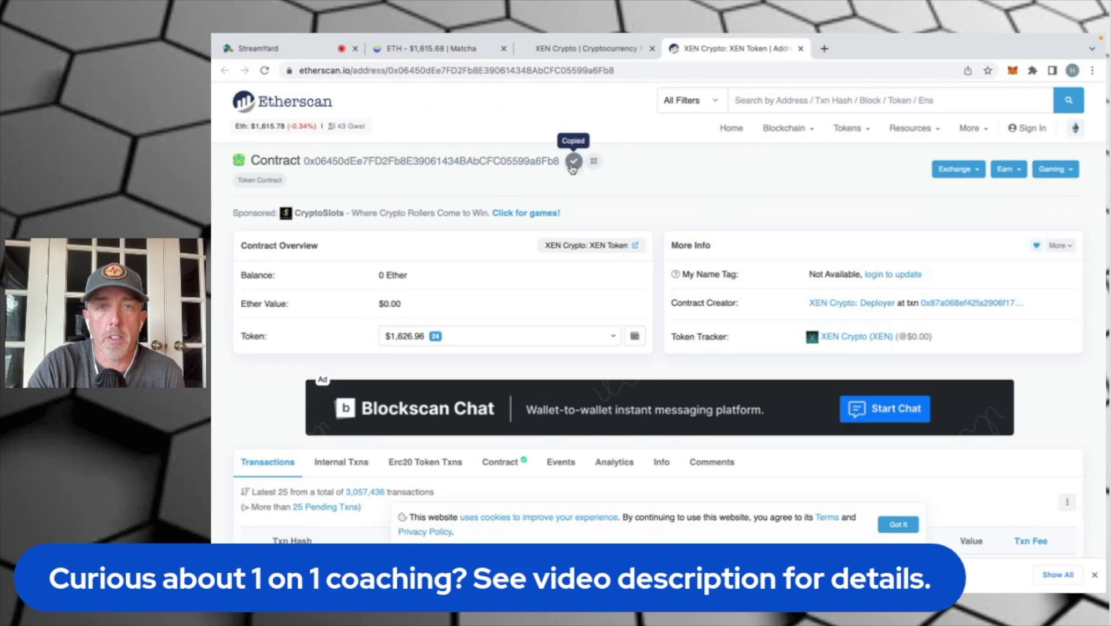
pyautogui.click(451, 51)
pyautogui.press('BackSpace')
pyautogui.press('BackSpace')
pyautogui.press('BackSpace')
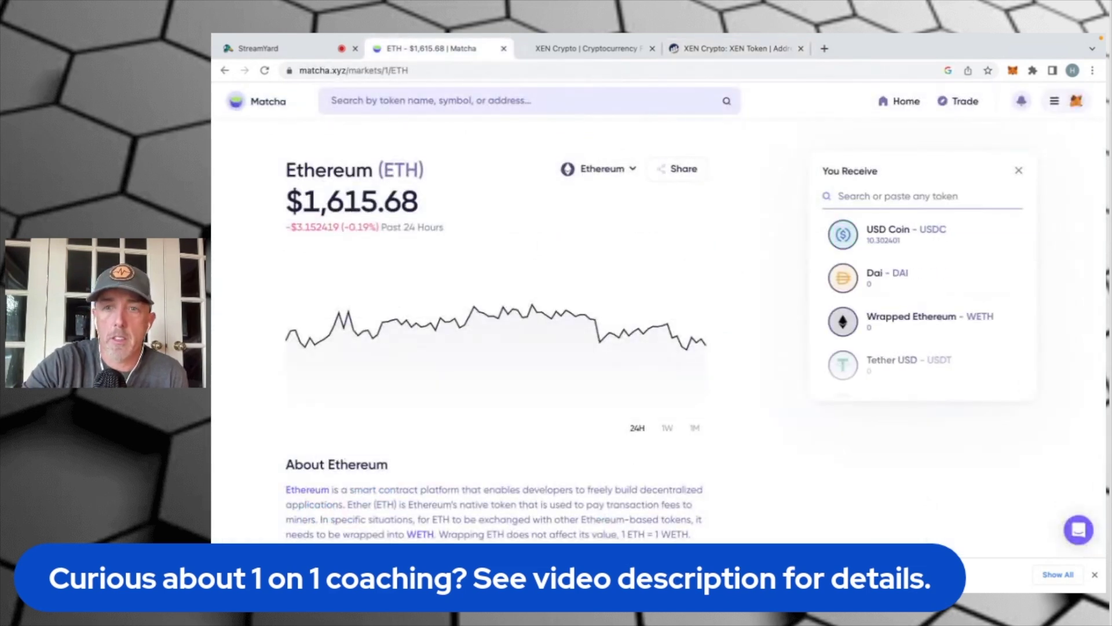
# Step: Paste the XEN contract address into the token search and select XEN Crypto to receive
pyautogui.write('v')
pyautogui.press('BackSpace')
pyautogui.hotkey('ctrl', 'v')
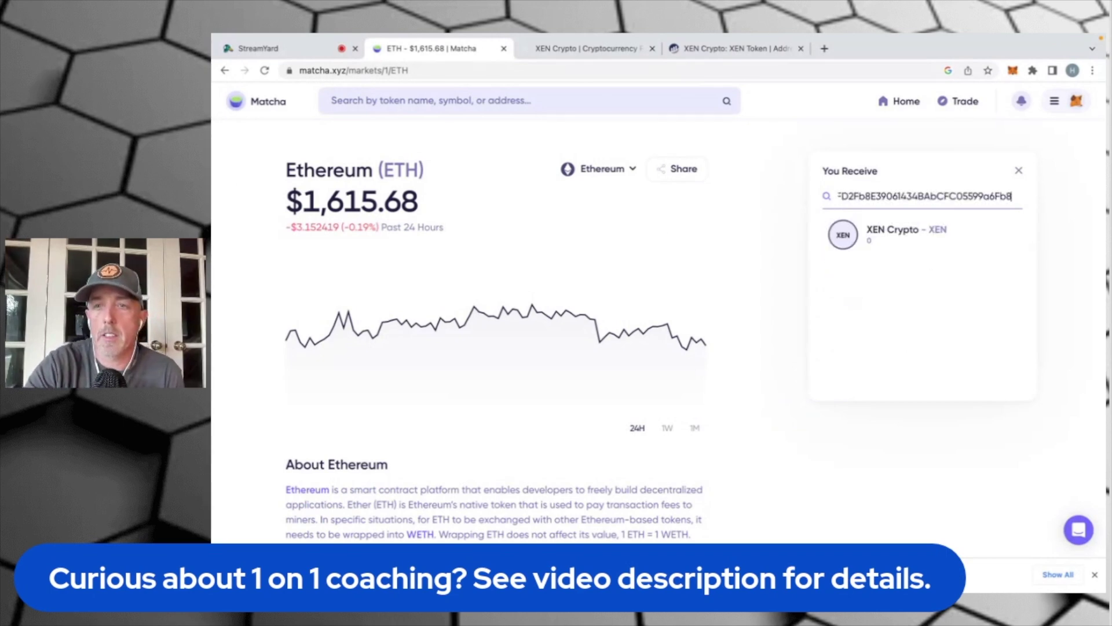
pyautogui.click(874, 235)
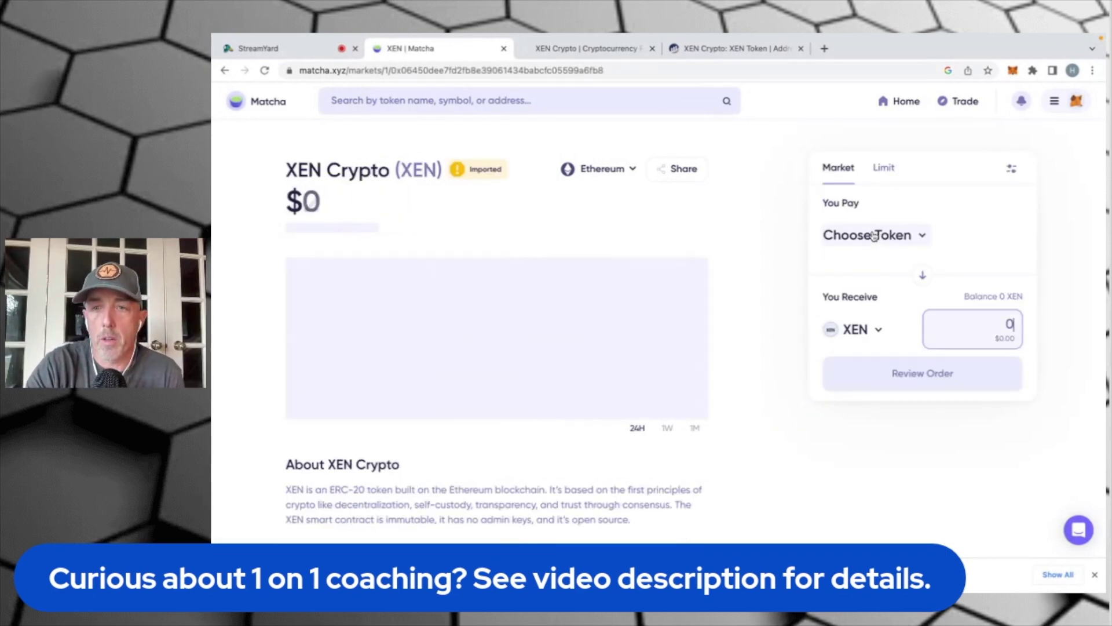
# Step: Set USD Coin as the token to pay with
pyautogui.scroll(-1, 978, 232)
pyautogui.scroll(1, 981, 232)
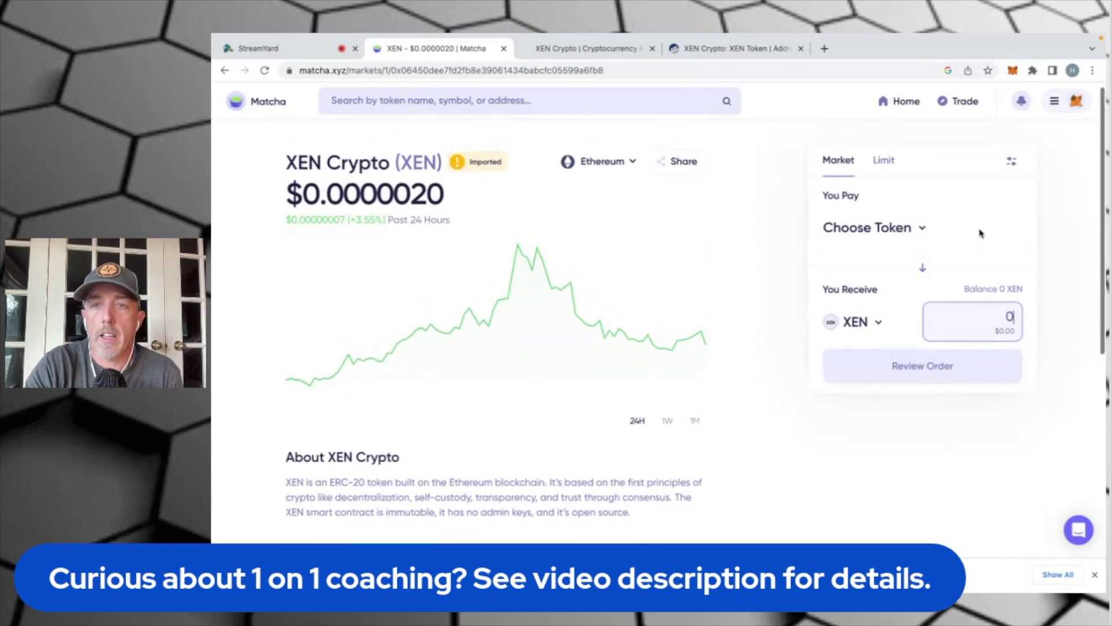
pyautogui.click(920, 229)
pyautogui.click(890, 234)
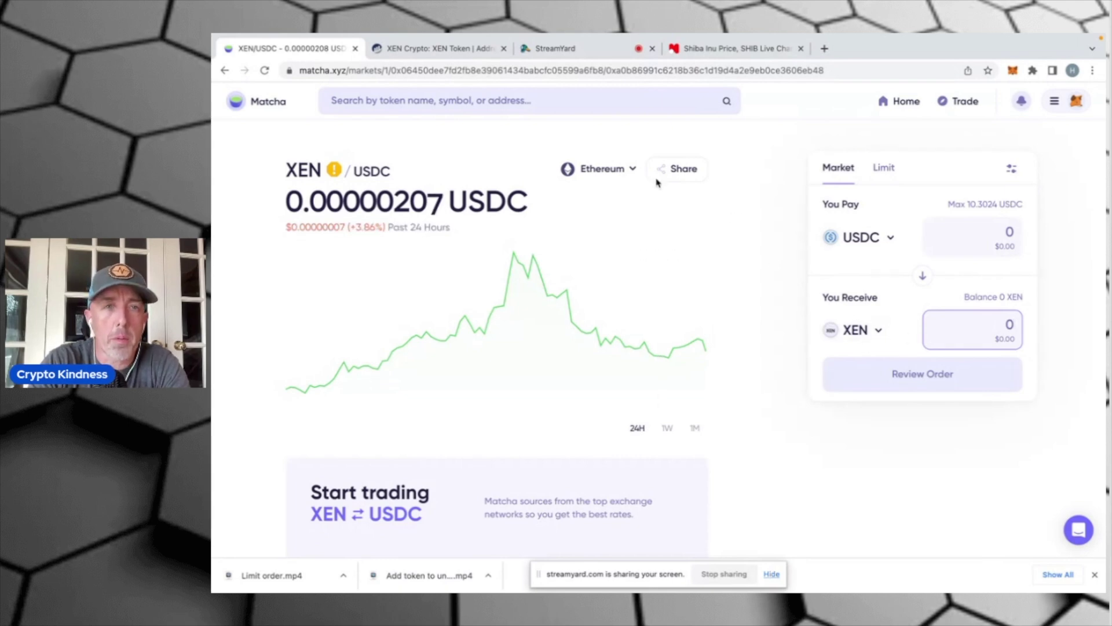
# Step: Go to the Nomics home page and open the Shiba Inu asset page
pyautogui.click(727, 50)
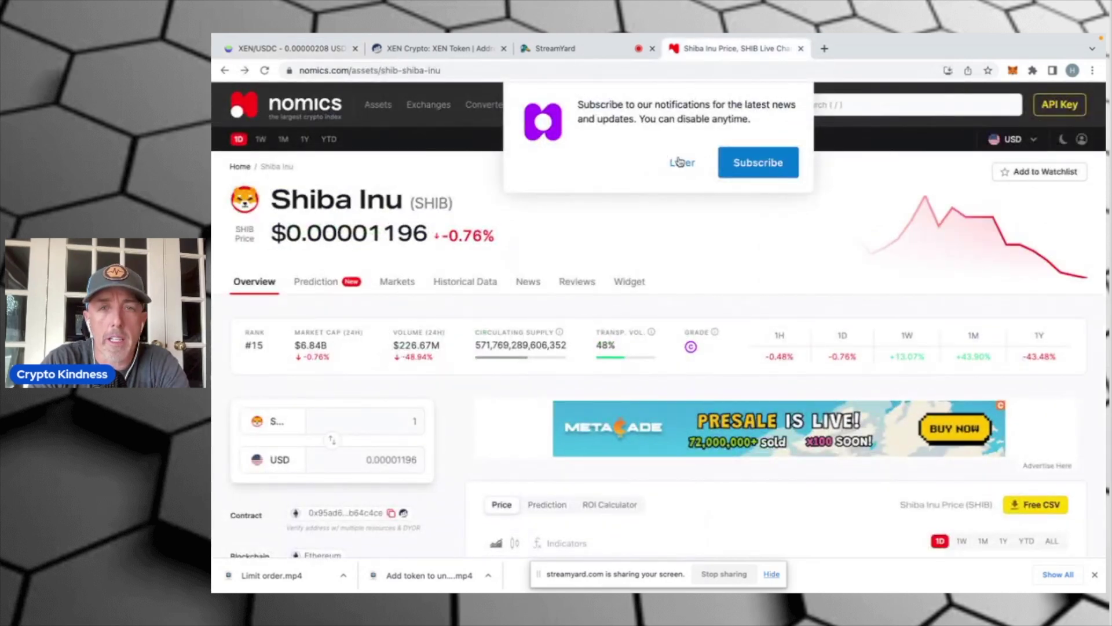
pyautogui.click(245, 102)
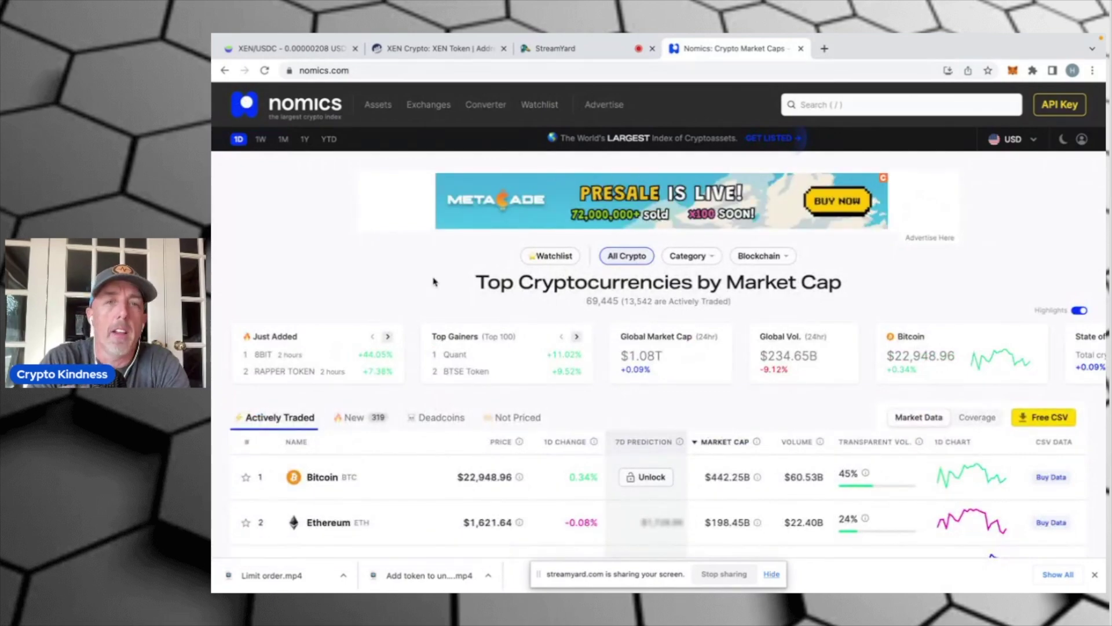
pyautogui.scroll(-1, 434, 281)
pyautogui.scroll(-6, 434, 278)
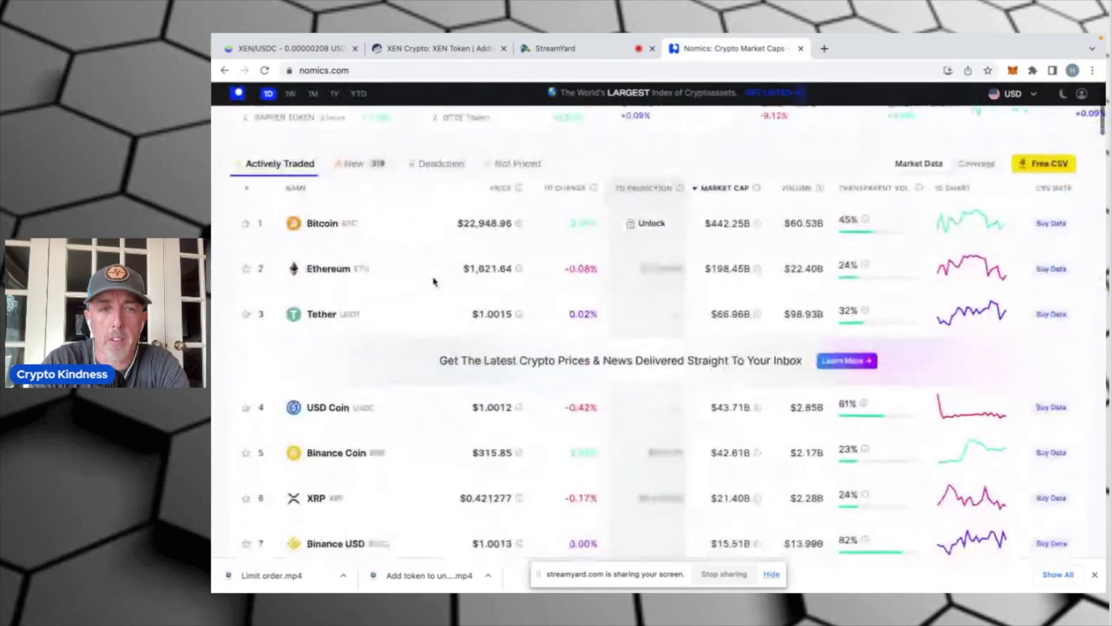
pyautogui.scroll(-8, 434, 282)
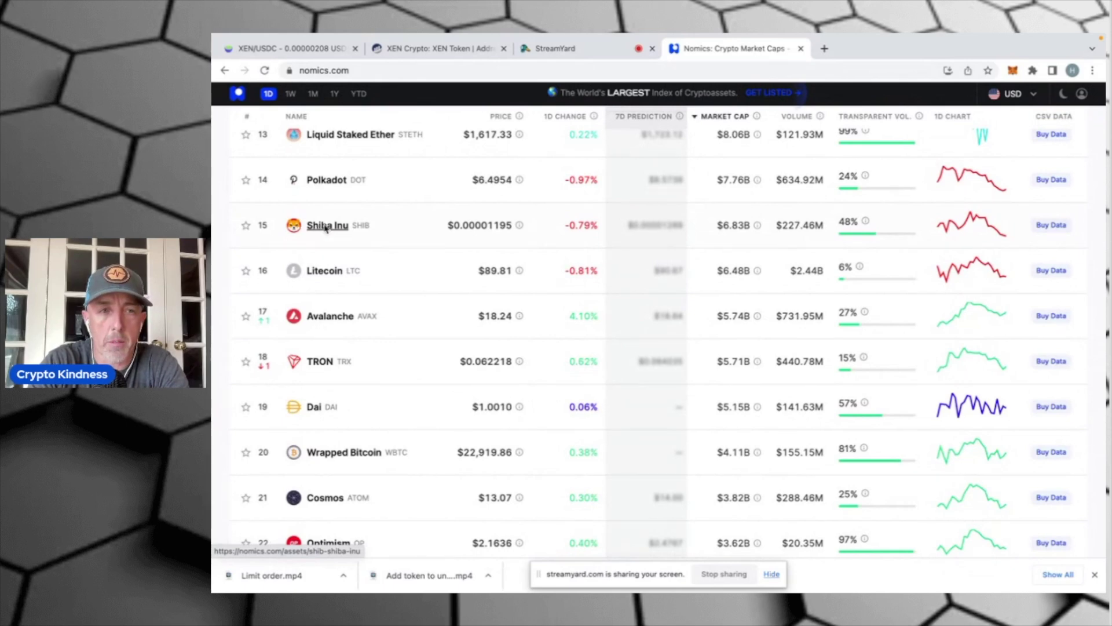
pyautogui.click(320, 229)
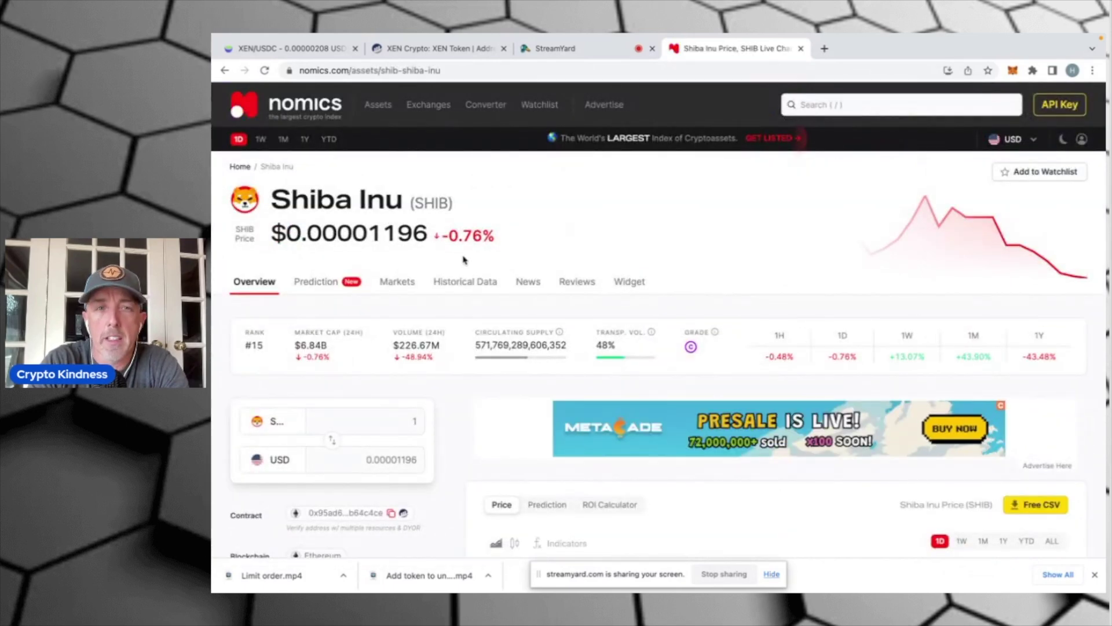
# Step: Copy Shiba Inu's Ethereum contract address
pyautogui.scroll(-3, 464, 314)
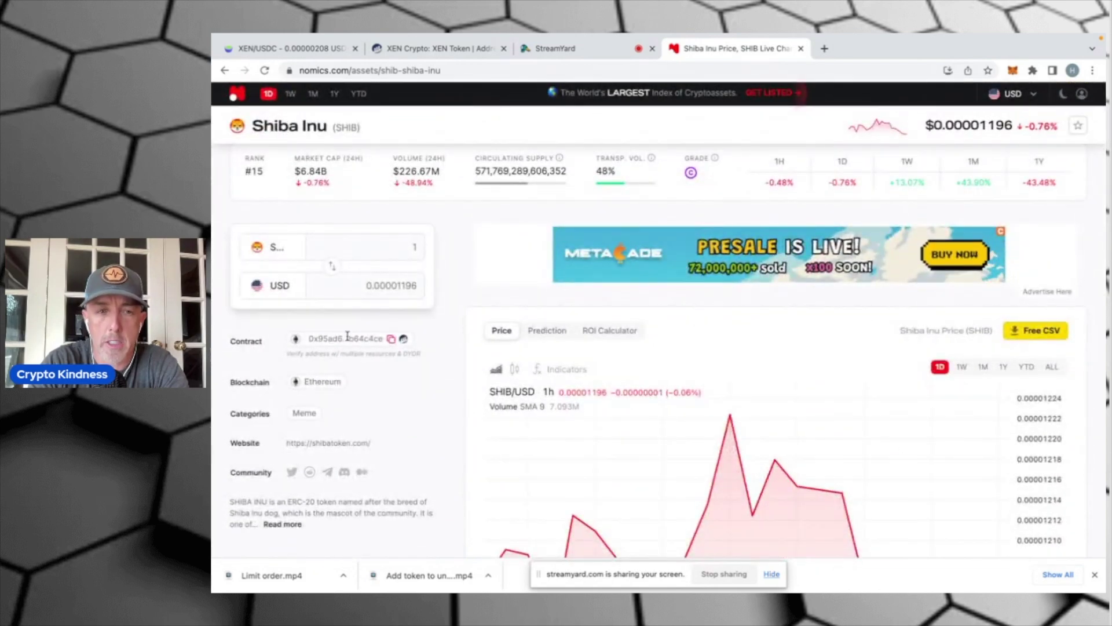
pyautogui.click(391, 340)
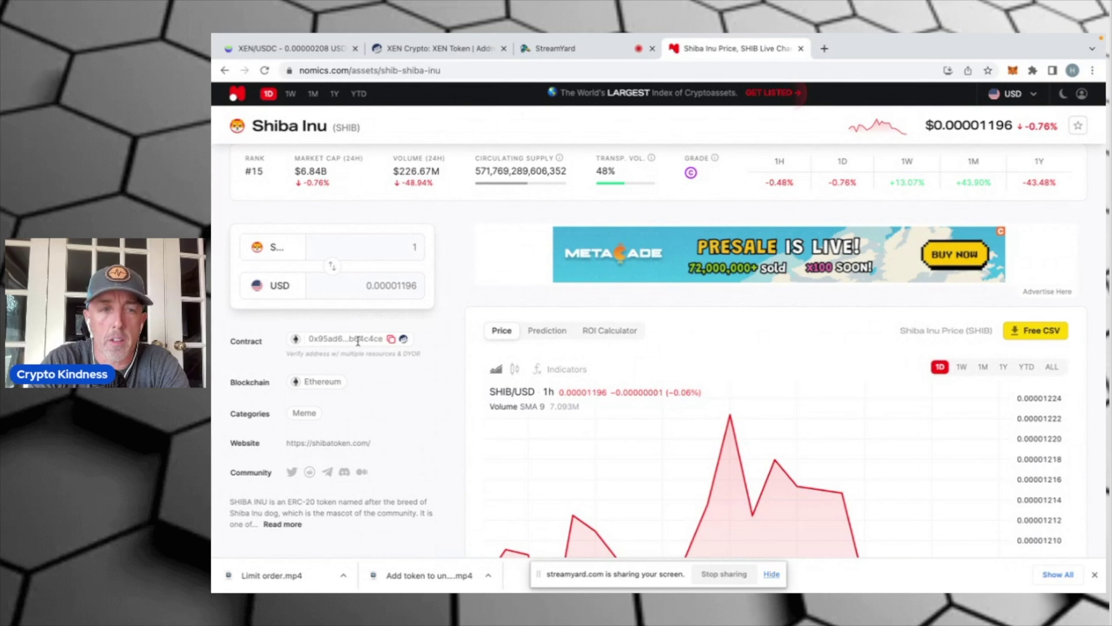
pyautogui.click(390, 341)
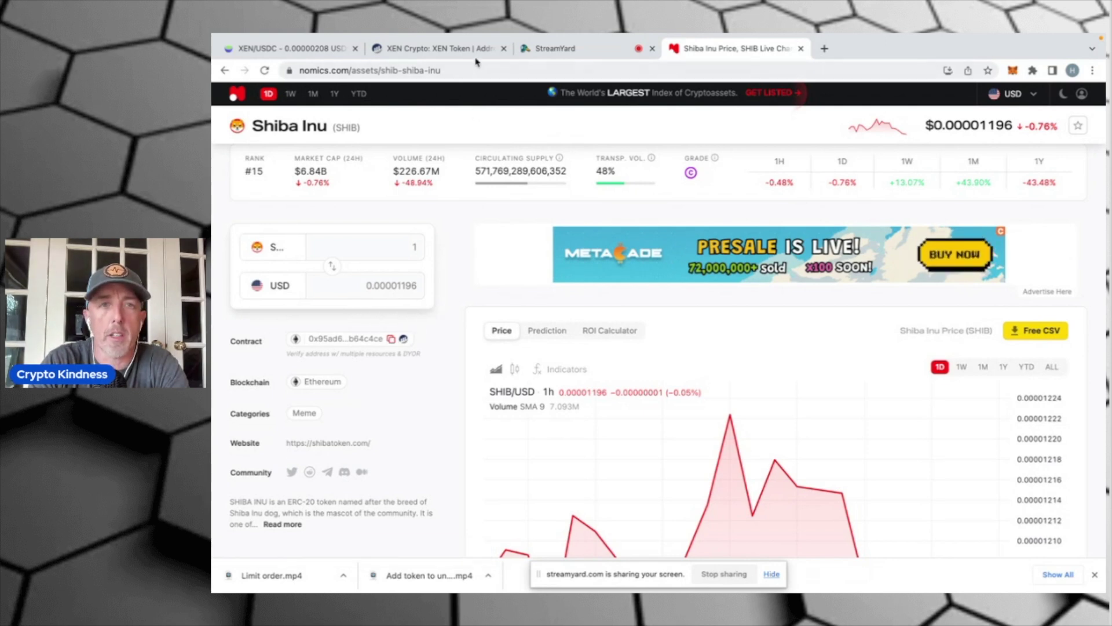
# Step: Set SHIBAINU as the receive token via its pasted contract address, then return to Nomics
pyautogui.click(290, 48)
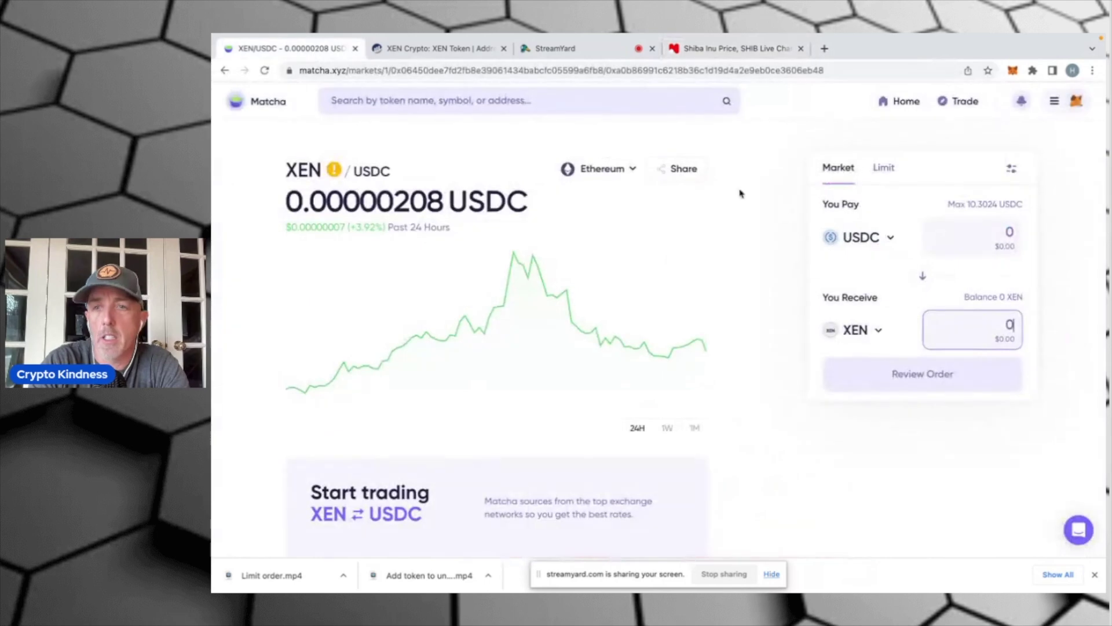
pyautogui.click(878, 331)
pyautogui.click(936, 198)
pyautogui.hotkey('ctrl', 'v')
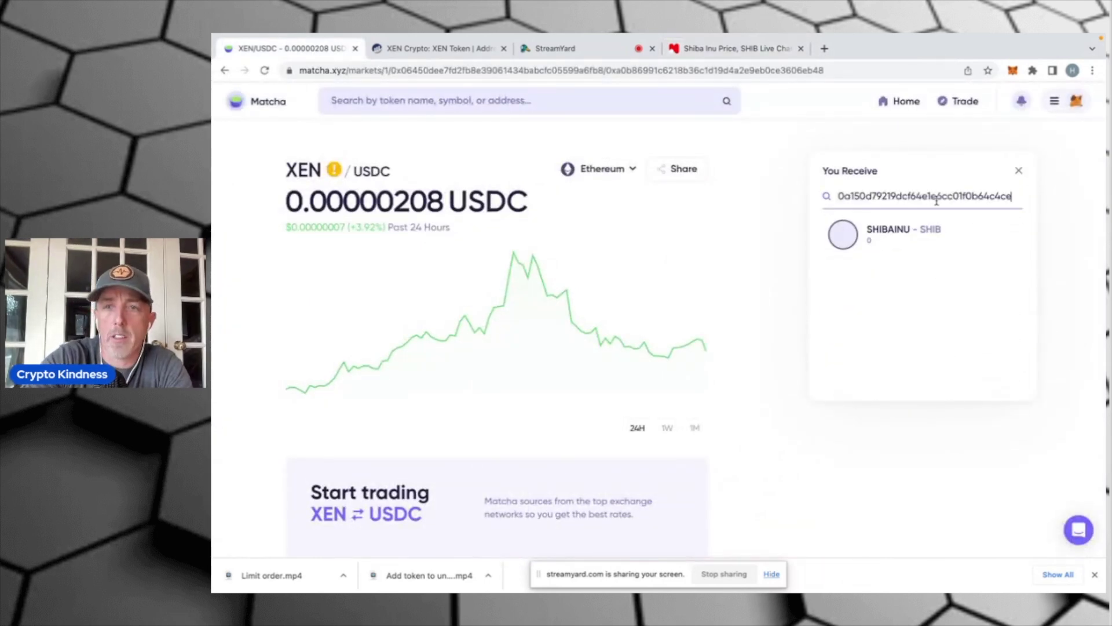
pyautogui.click(876, 238)
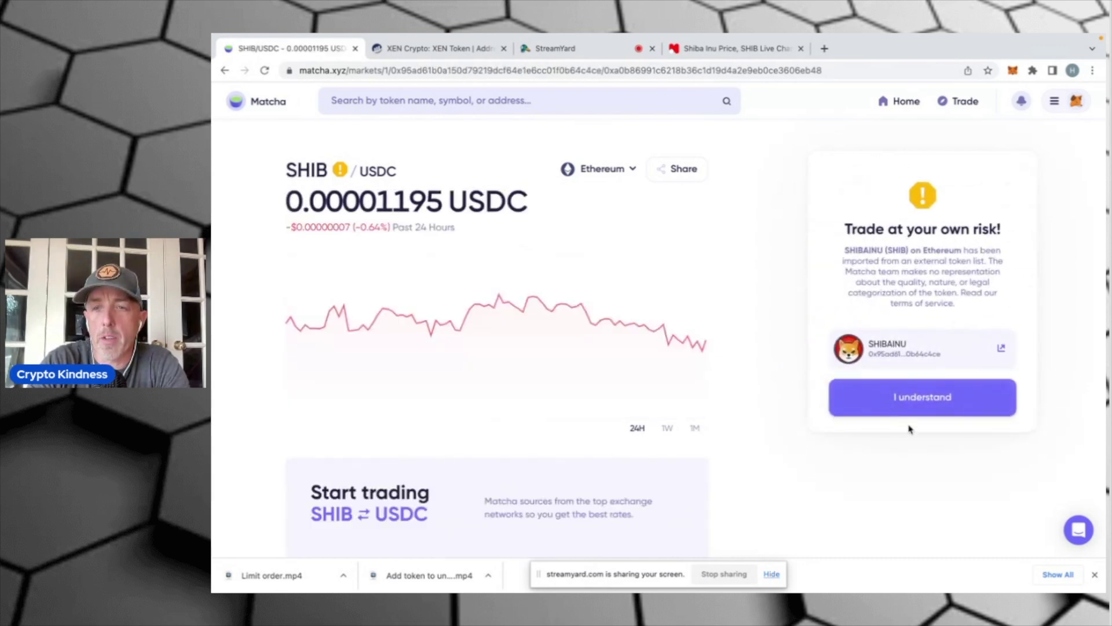
pyautogui.click(920, 398)
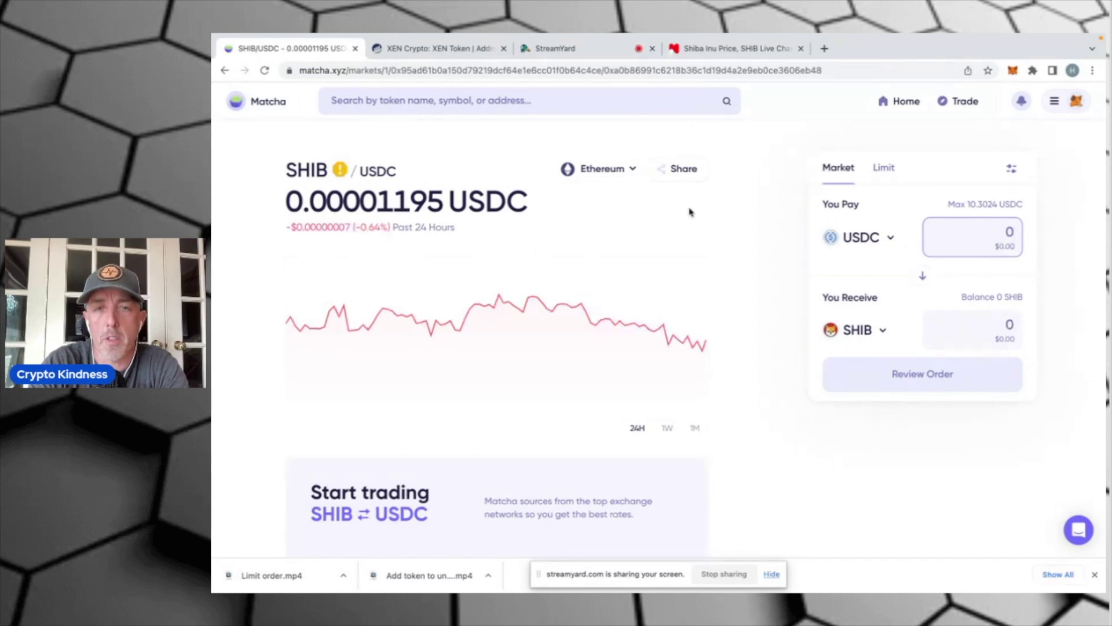
pyautogui.click(718, 52)
pyautogui.scroll(3, 431, 183)
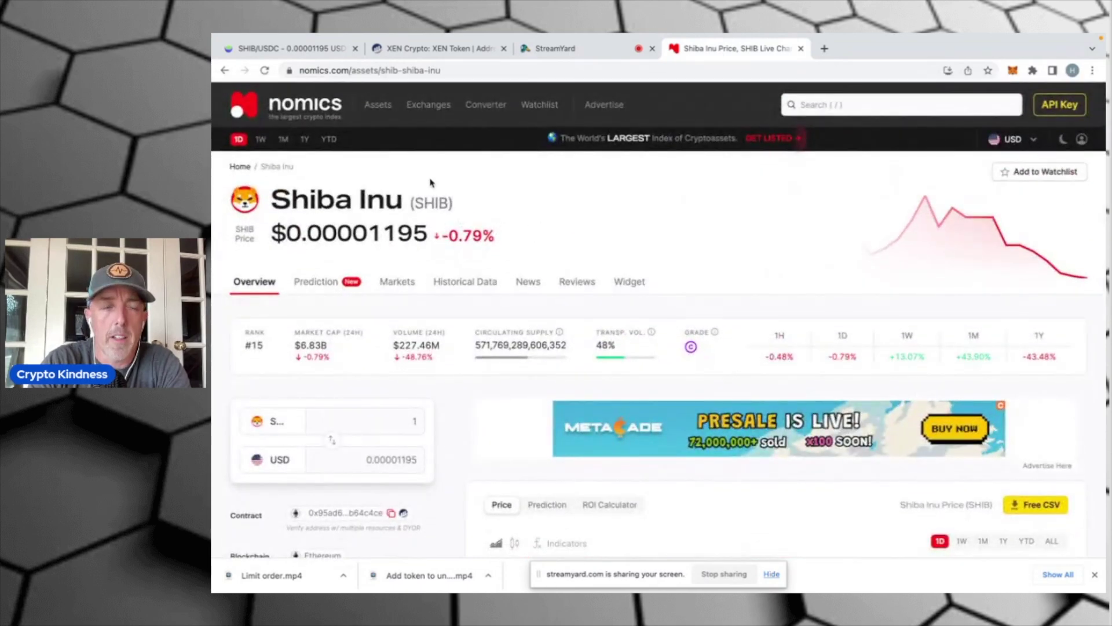
# Step: Switch the receive token back to XEN Crypto and open the Limit order form
pyautogui.click(246, 104)
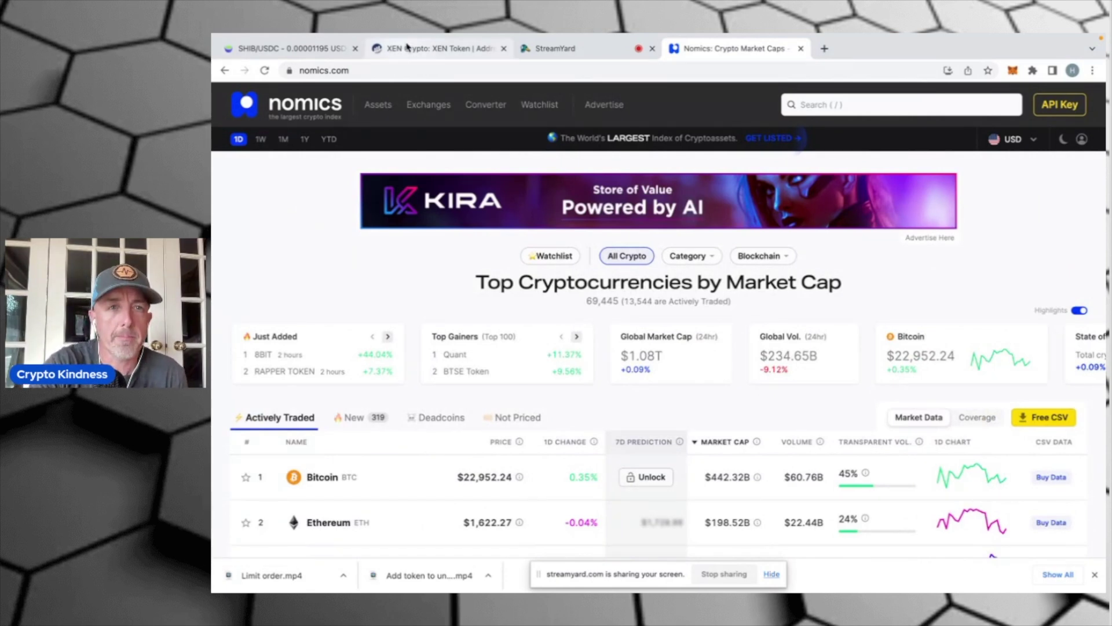
pyautogui.click(313, 48)
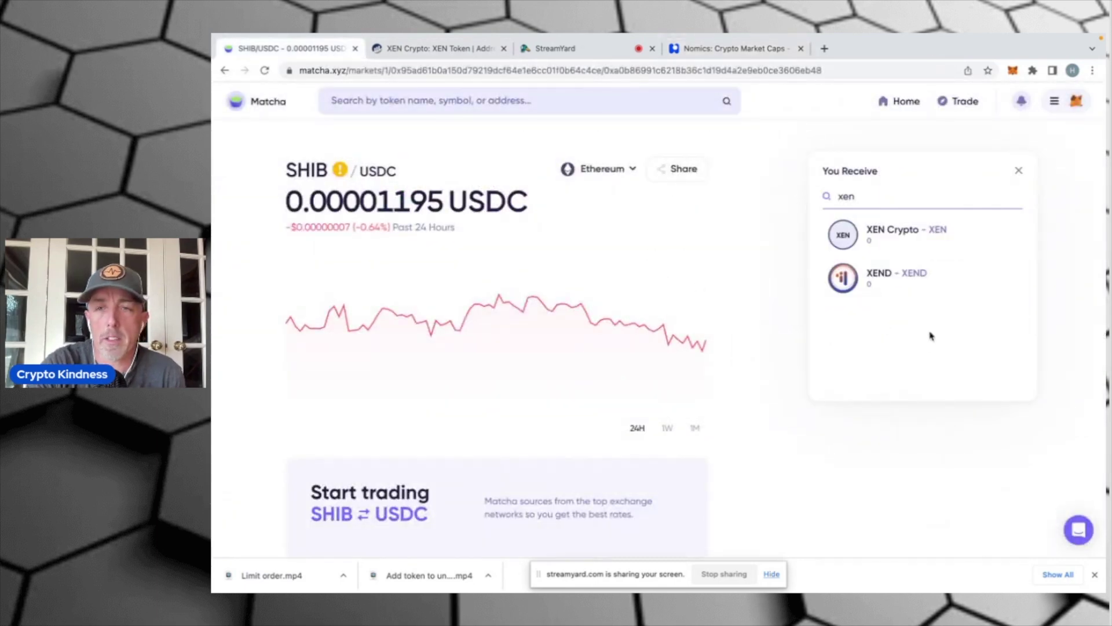
pyautogui.click(879, 243)
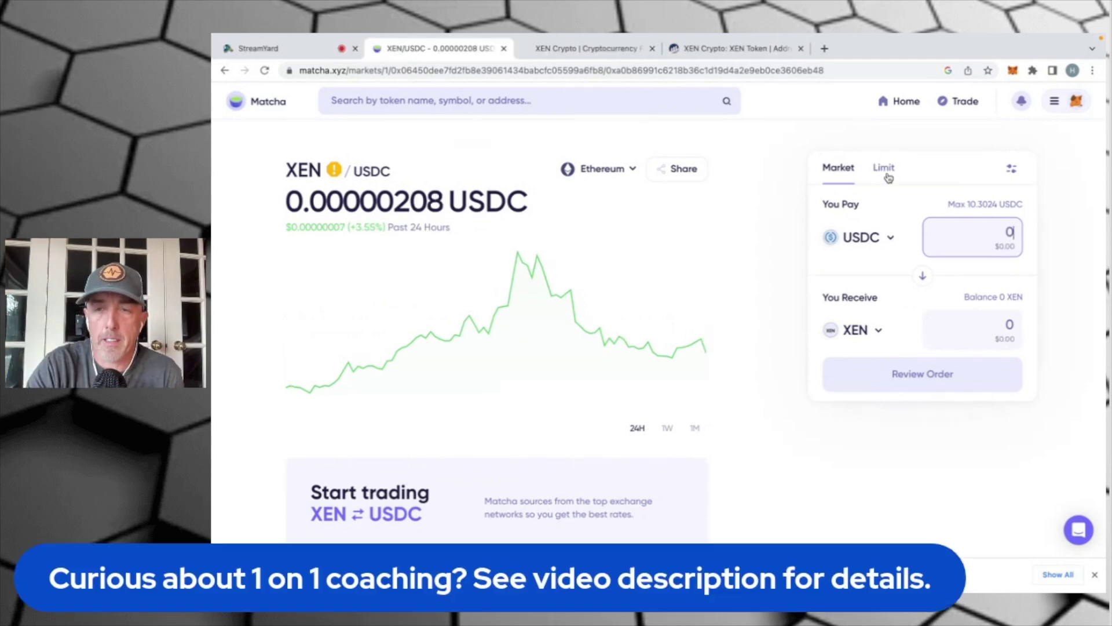
pyautogui.click(887, 174)
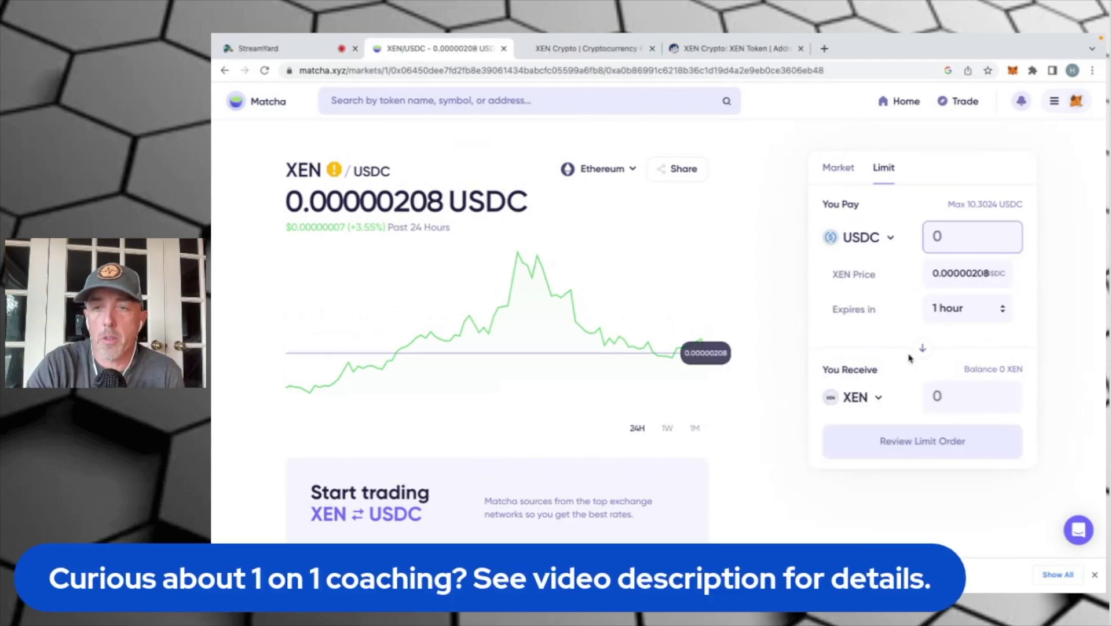
# Step: Enter 5 USDC to pay, set the XEN price to 0.0000019, and choose 24-hour expiry
pyautogui.scroll(-1, 909, 357)
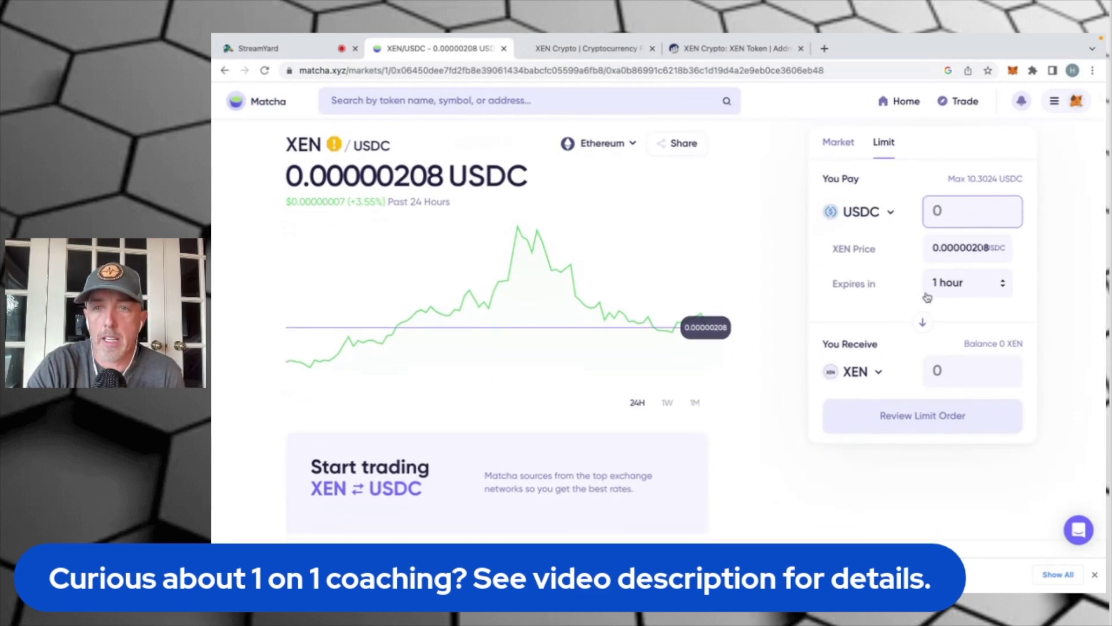
pyautogui.write('5')
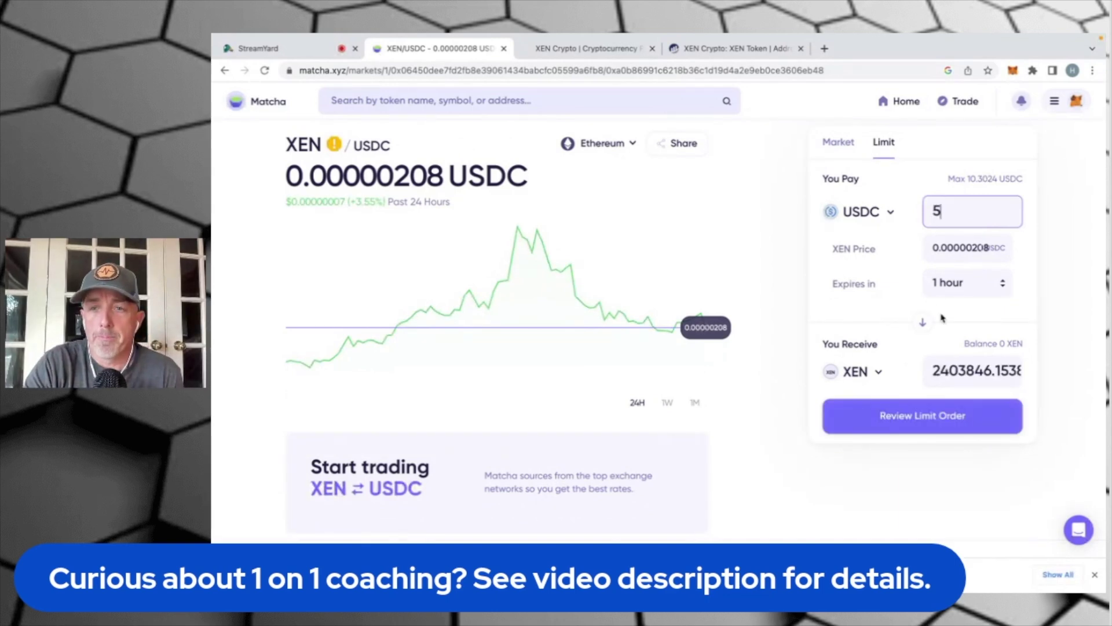
pyautogui.click(1001, 247)
pyautogui.press('BackSpace')
pyautogui.press('BackSpace')
pyautogui.press('BackSpace')
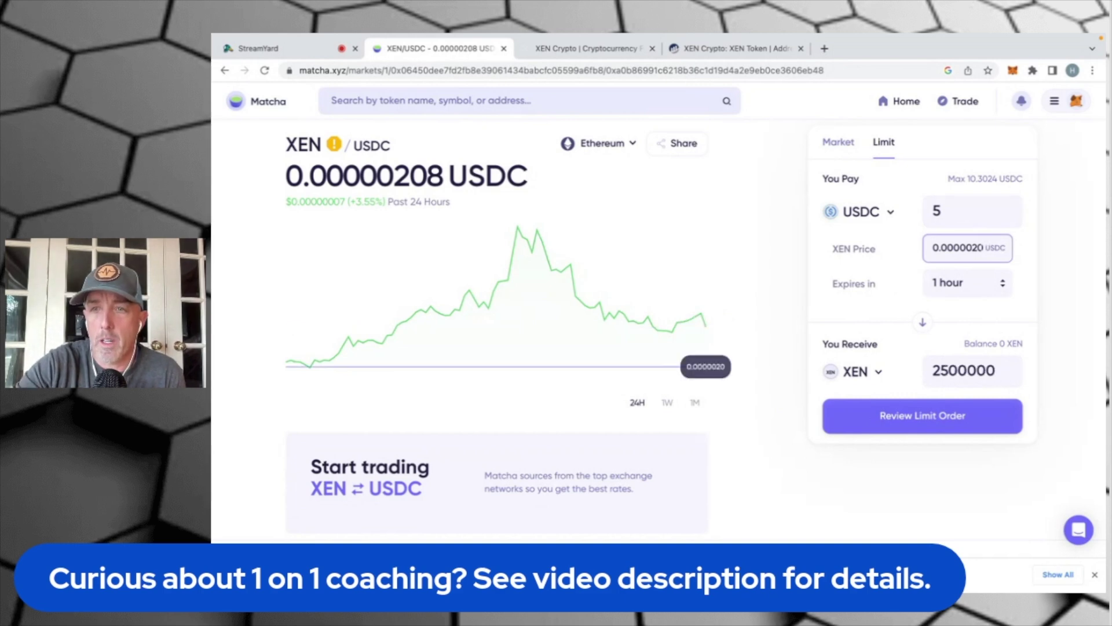
pyautogui.write('19')
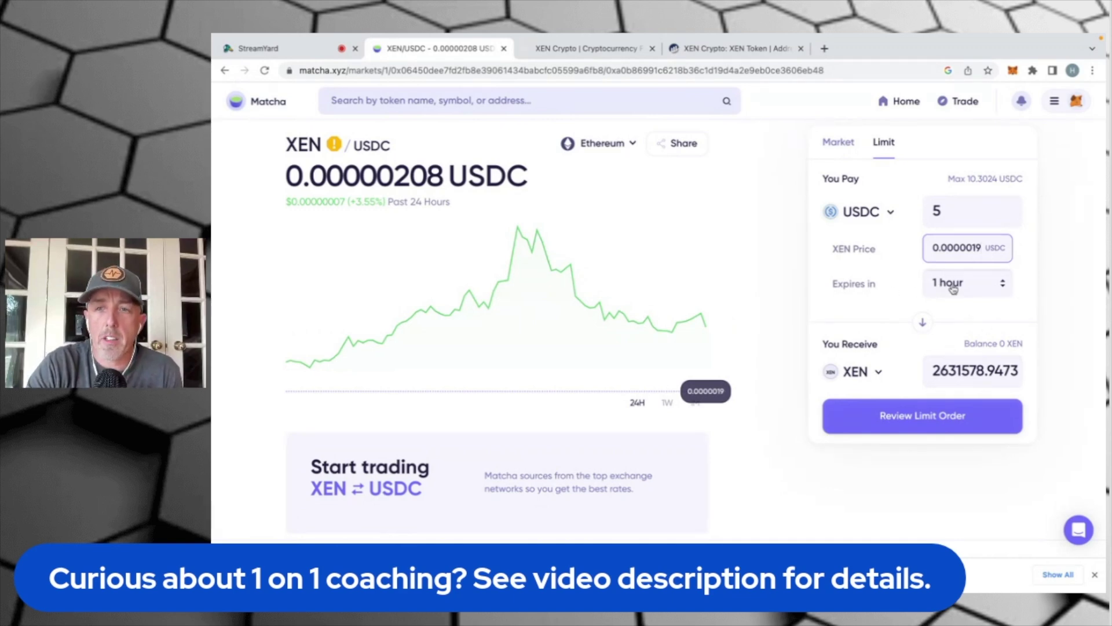
pyautogui.click(1001, 290)
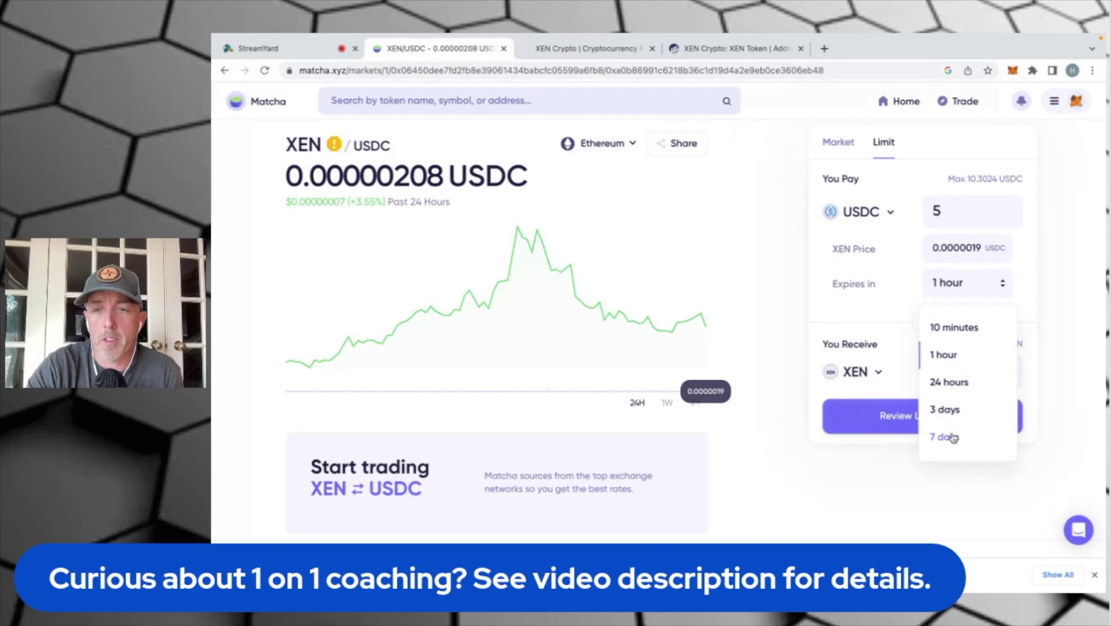
pyautogui.click(953, 384)
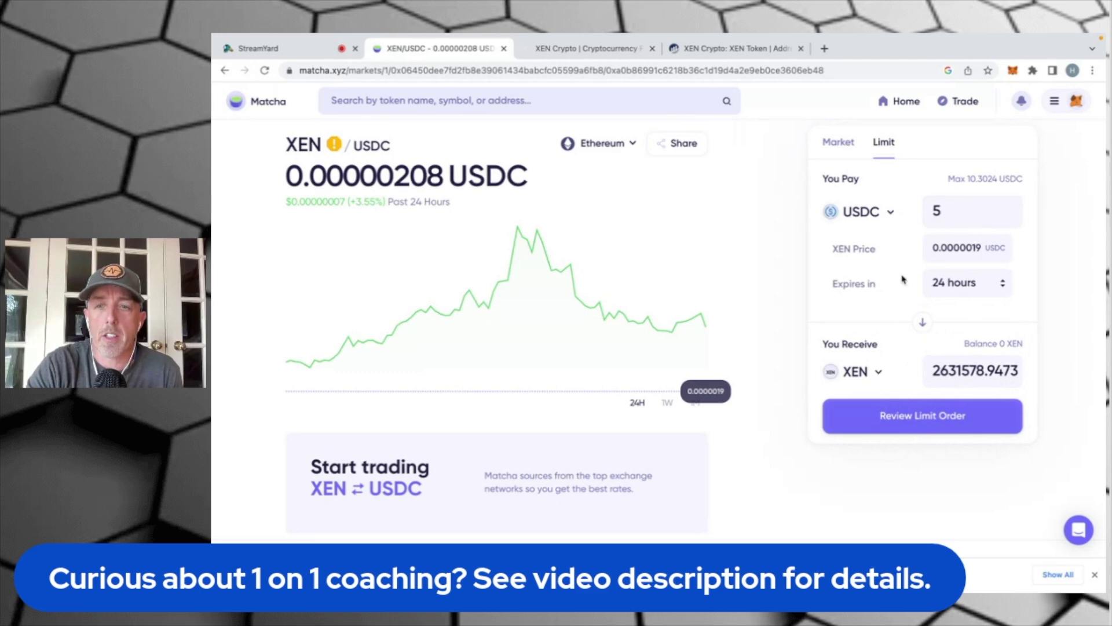
pyautogui.click(928, 424)
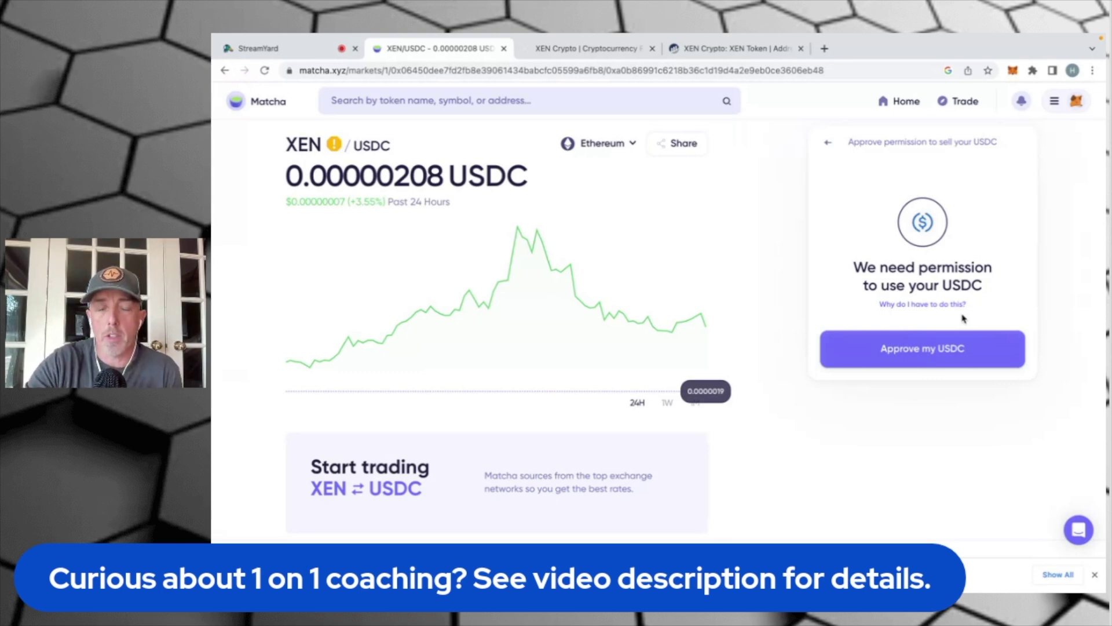
pyautogui.click(921, 352)
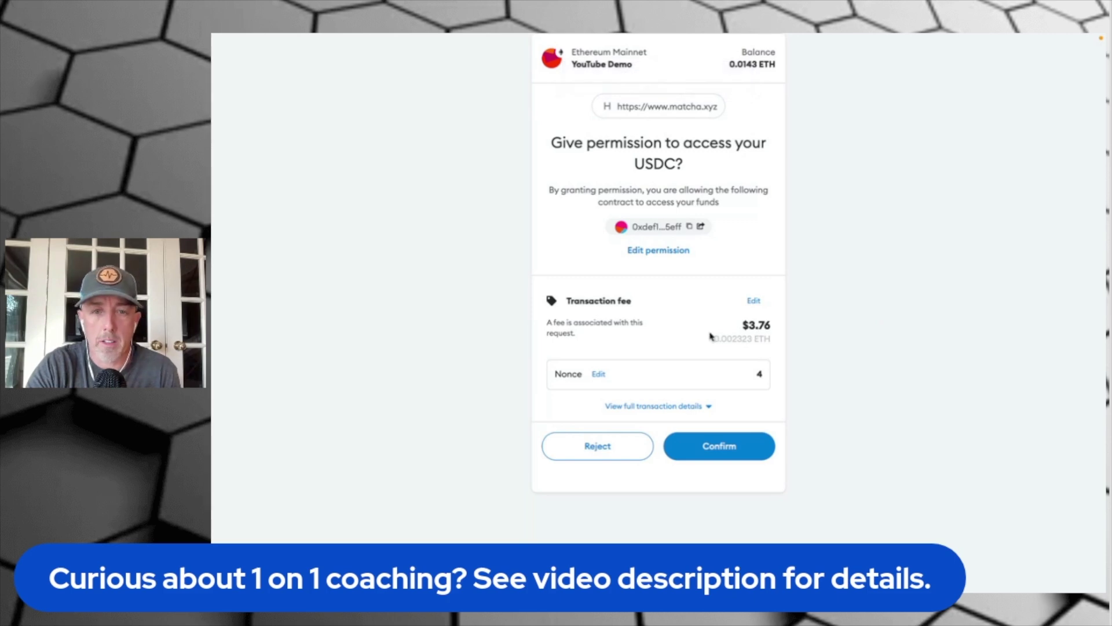
pyautogui.click(596, 446)
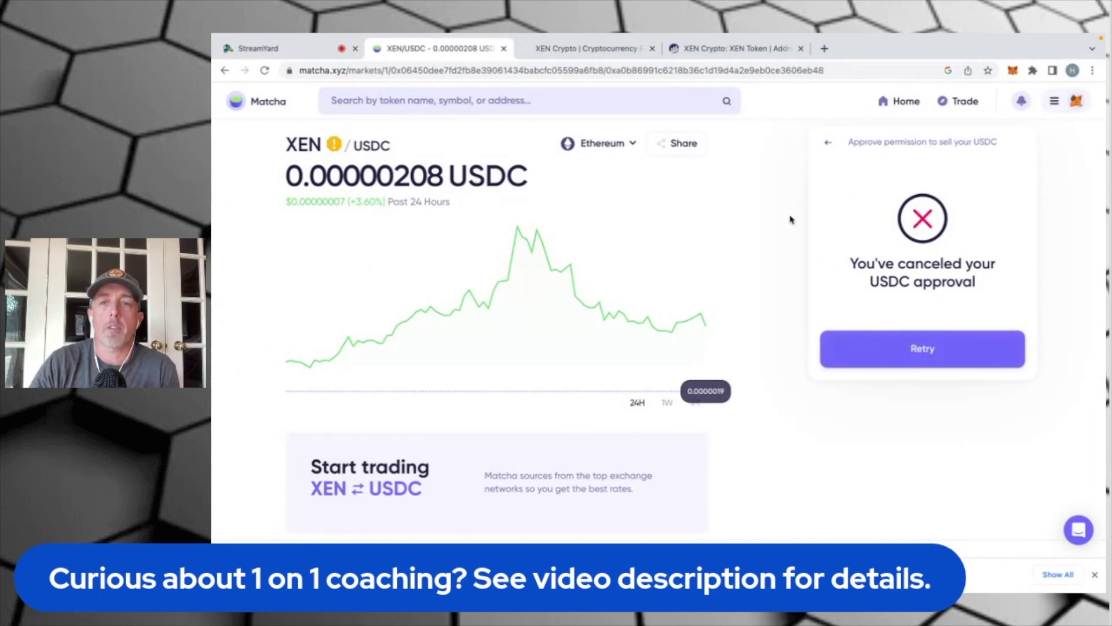
pyautogui.click(829, 145)
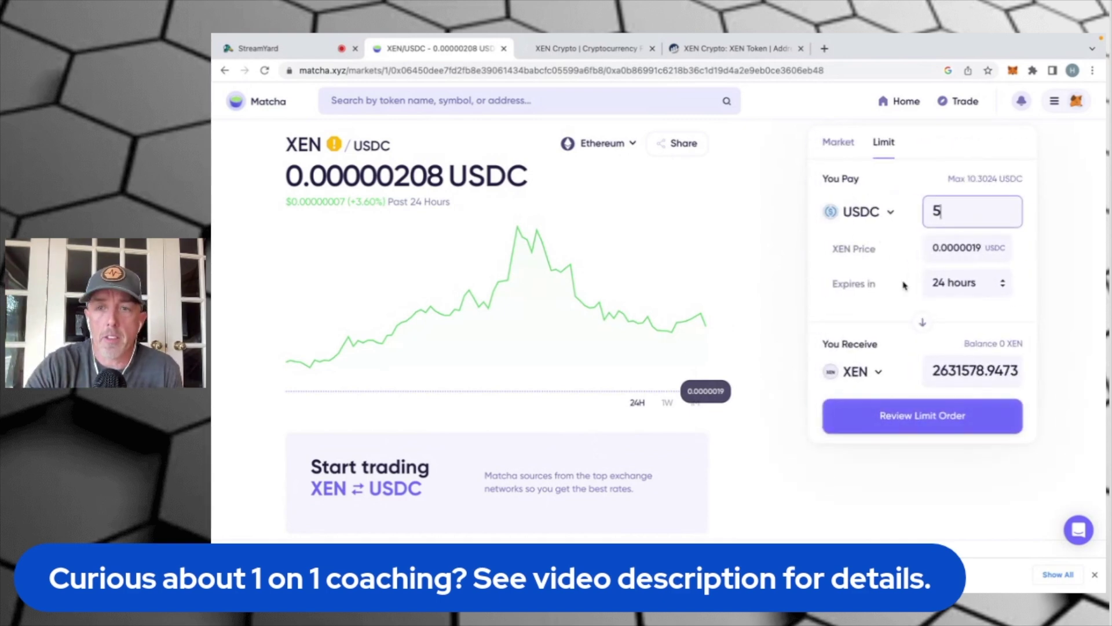
# Step: Flip the order to sell XEN for 5 USDC at price 0.000003, keeping Ethereum network
pyautogui.click(924, 326)
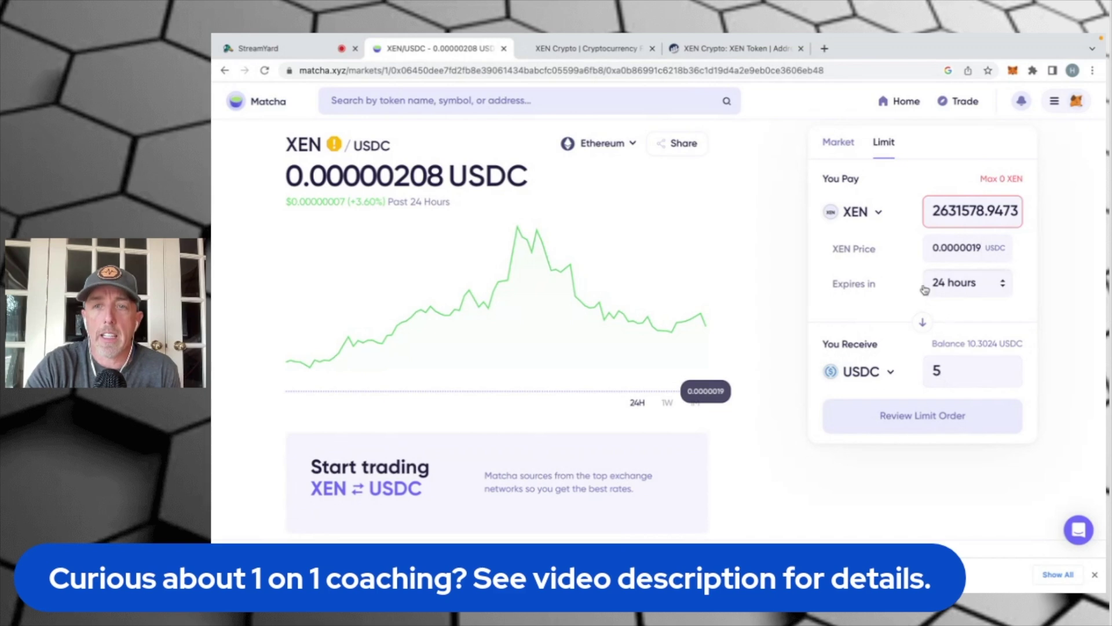
pyautogui.click(985, 249)
pyautogui.press('BackSpace')
pyautogui.press('BackSpace')
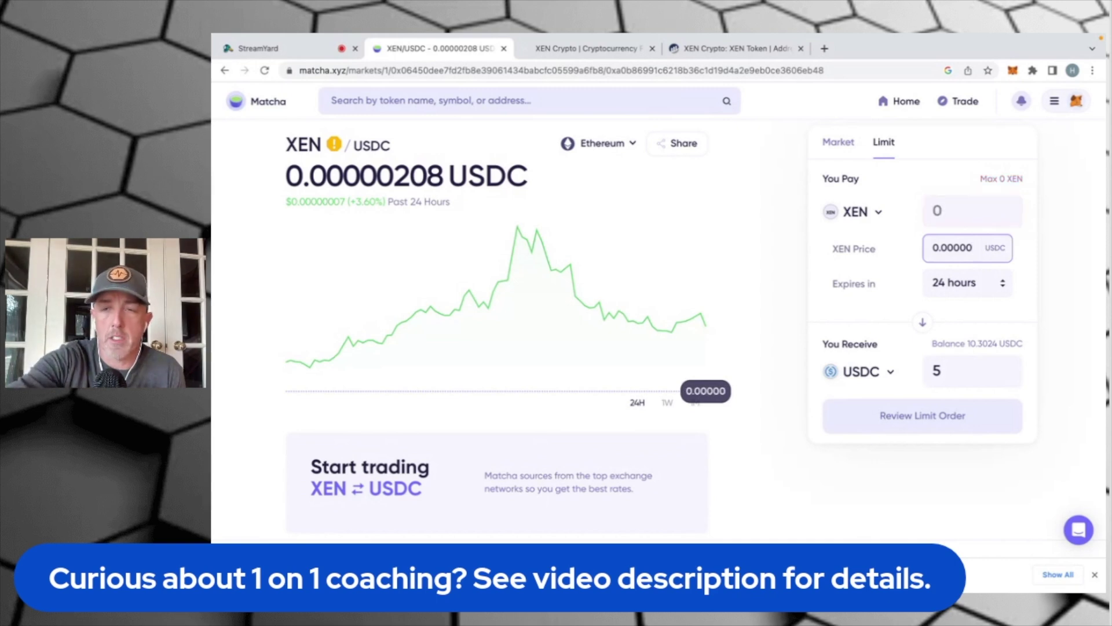
pyautogui.write('3')
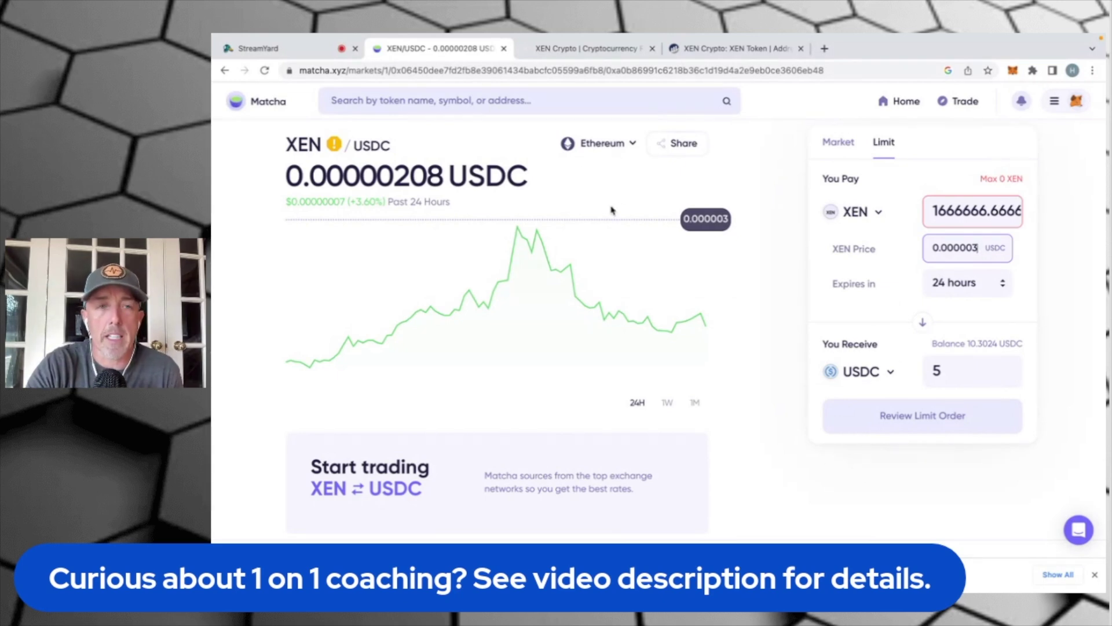
pyautogui.click(633, 145)
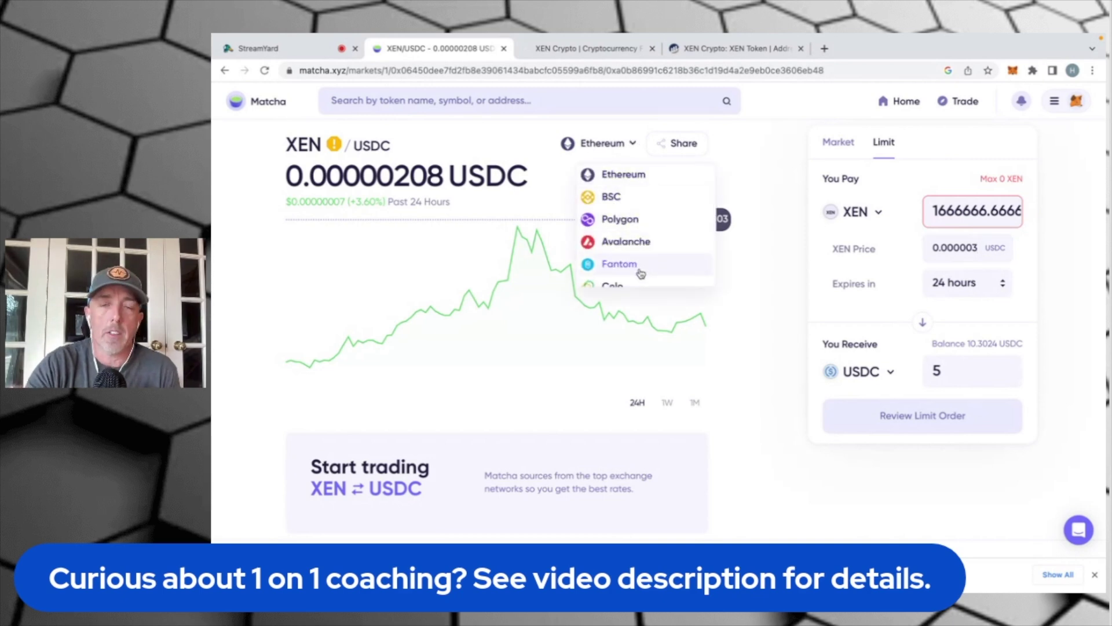
pyautogui.click(754, 267)
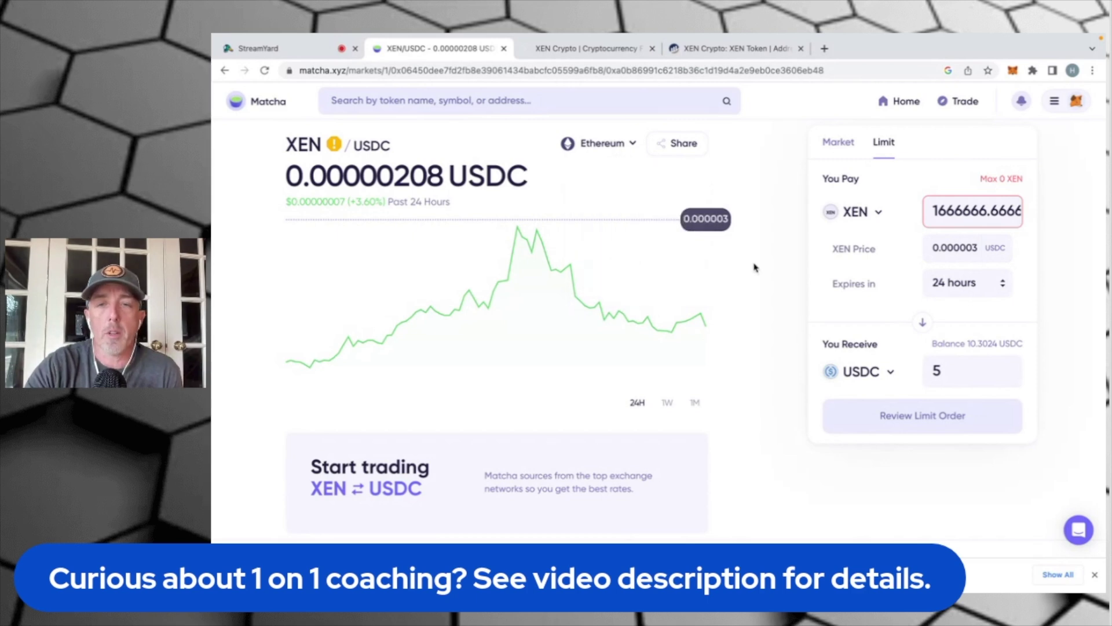